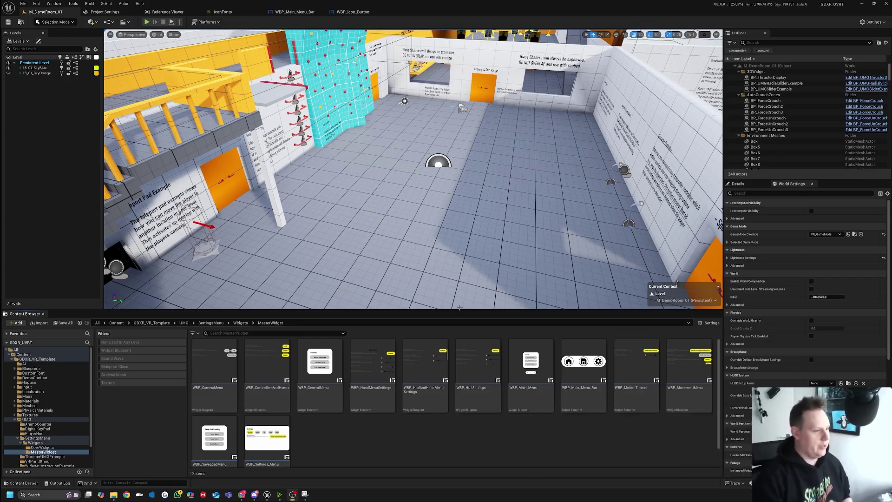
Raise the Content Browser's top edge so all 12 MasterWidget widget blueprints are visible.
{"action": "left_click_drag", "start_coordinate": [455, 310], "coordinate": [455, 271]}
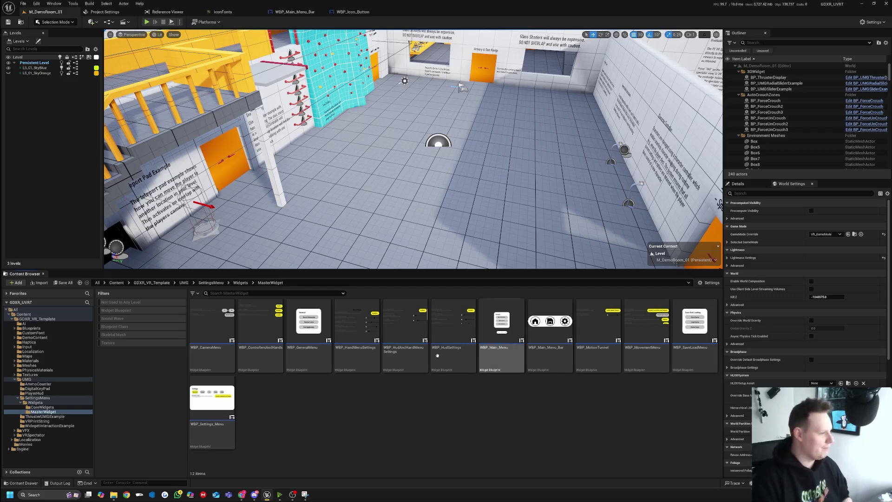
Preview the IconFonts font face glyphs from the CustomFont folder, then return to the M_DemoRoom_01 level editor.
{"action": "left_click", "coordinate": [35, 333]}
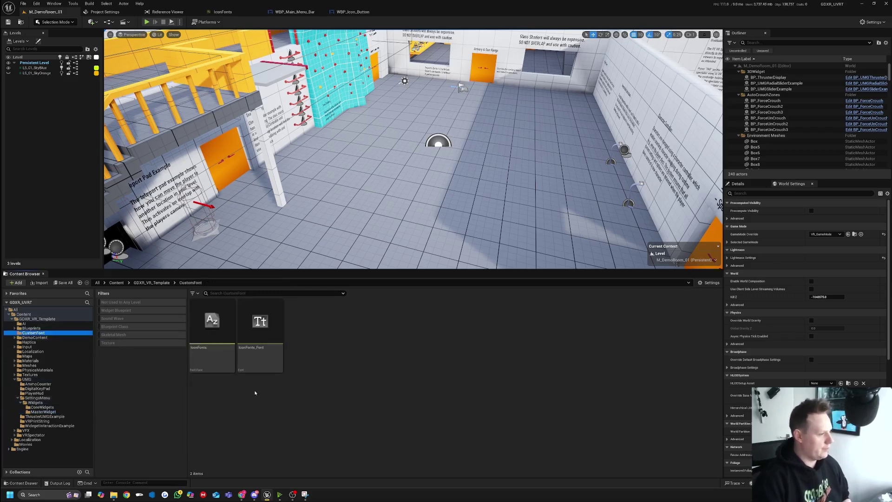
{"action": "double_click", "coordinate": [216, 358]}
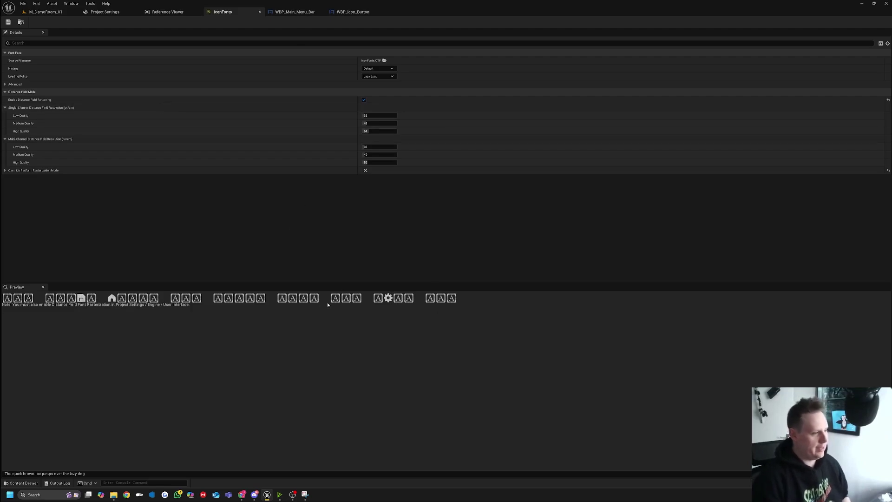
{"action": "left_click", "coordinate": [49, 16]}
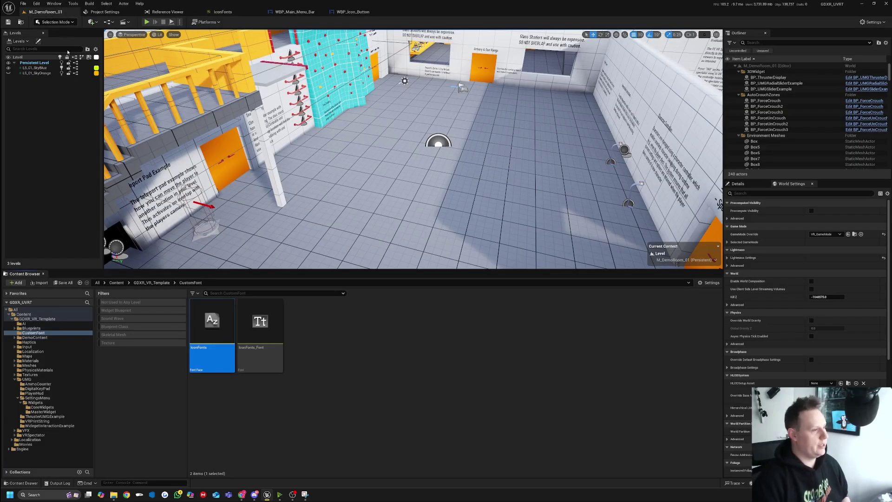
Import the four PNGs from PerforceContent/AdditionalContent/Icons as T_Cog, T_Save, T_Home and T_IconAtlas textures.
{"action": "left_click", "coordinate": [402, 365]}
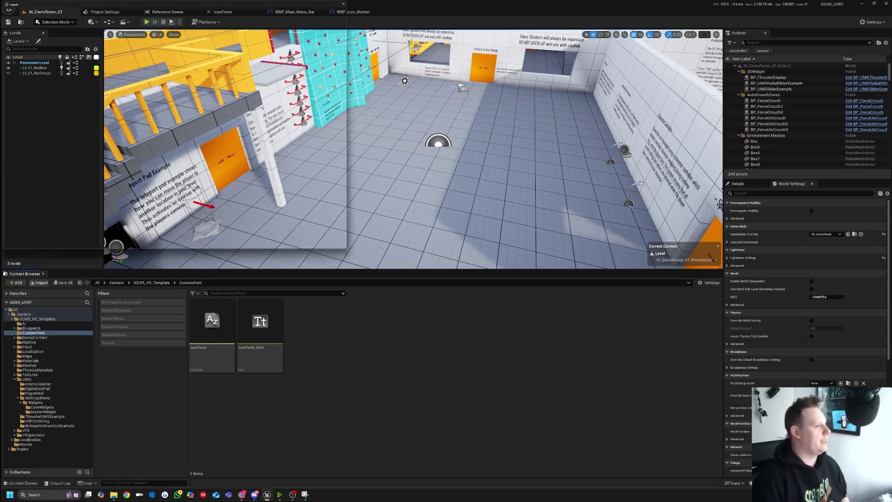
{"action": "left_click", "coordinate": [114, 16]}
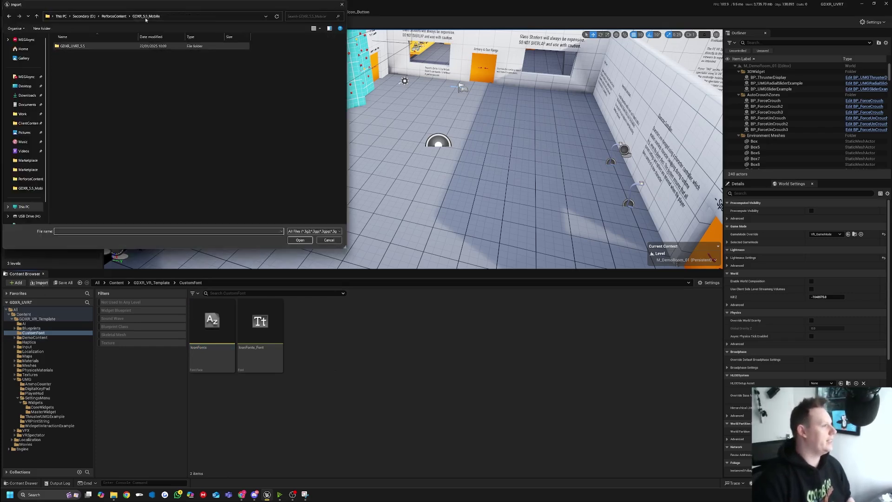
{"action": "double_click", "coordinate": [74, 46]}
{"action": "double_click", "coordinate": [105, 48]}
{"action": "left_click_drag", "start_coordinate": [128, 73], "coordinate": [209, 40]}
{"action": "left_click", "coordinate": [101, 49], "text": "ctrl"}
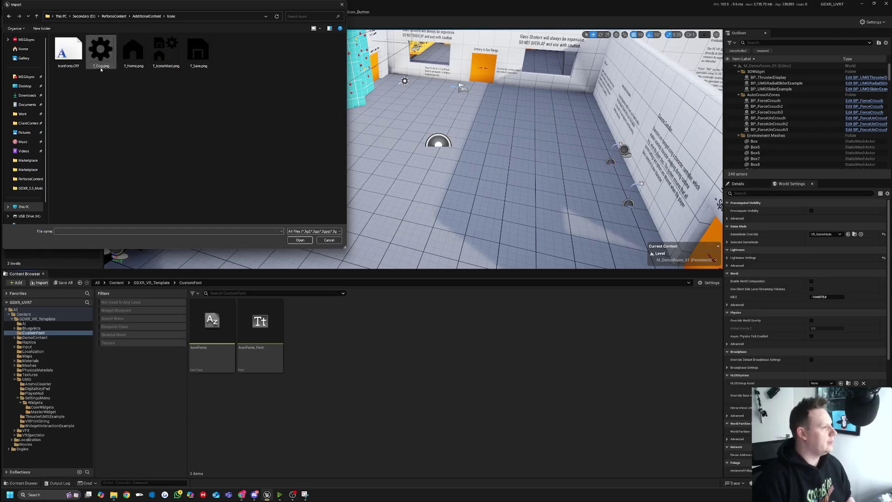
{"action": "left_click", "coordinate": [301, 240]}
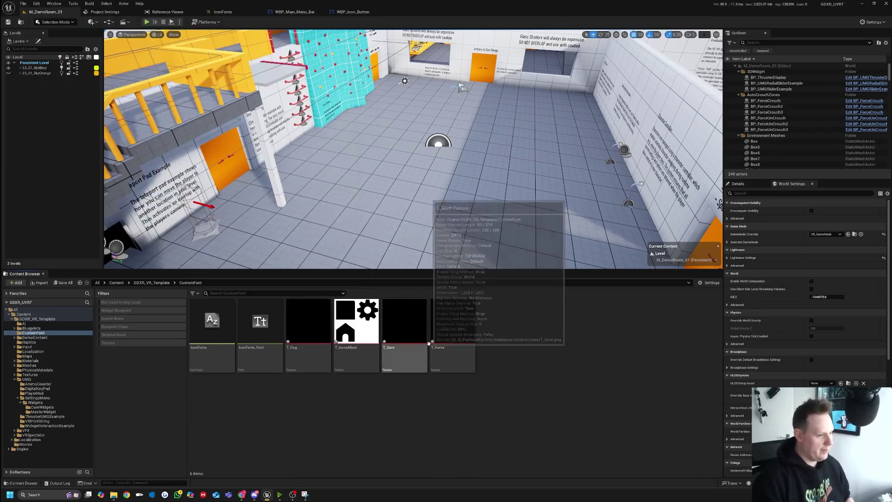
{"action": "mouse_move", "coordinate": [453, 344]}
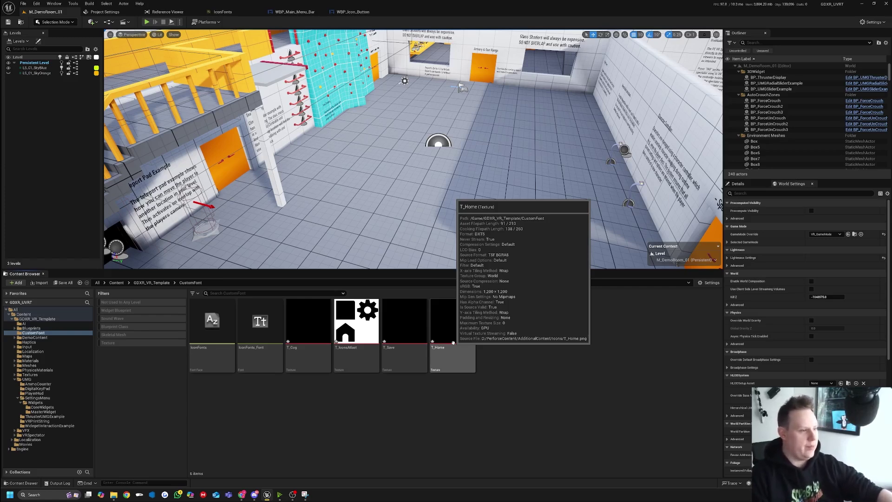
Review the T_Home and T_IconAtlas textures in their editors, then close both texture tabs.
{"action": "double_click", "coordinate": [453, 343]}
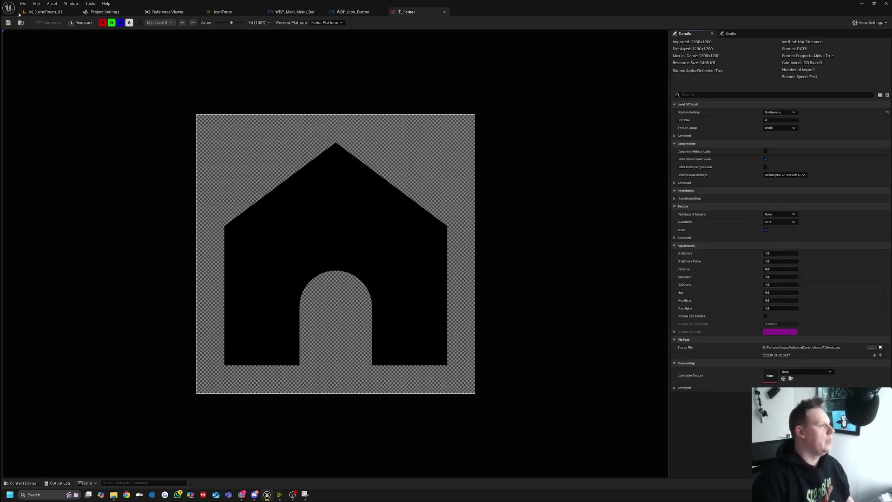
{"action": "left_click", "coordinate": [46, 11]}
{"action": "left_click", "coordinate": [308, 328], "text": "ctrl"}
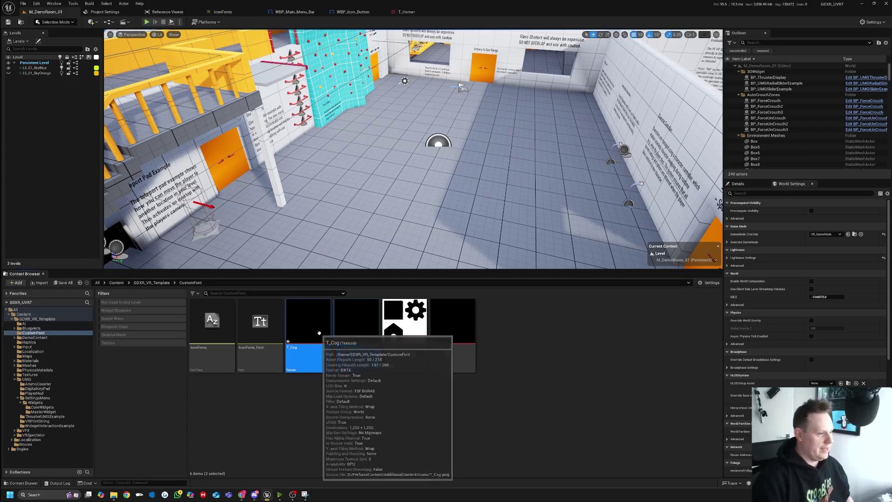
{"action": "left_click", "coordinate": [451, 329], "text": "ctrl"}
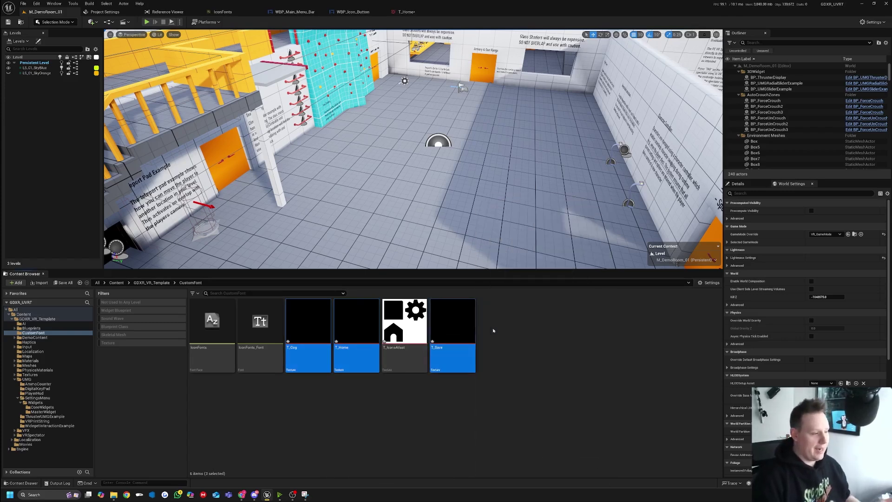
{"action": "left_click", "coordinate": [522, 323]}
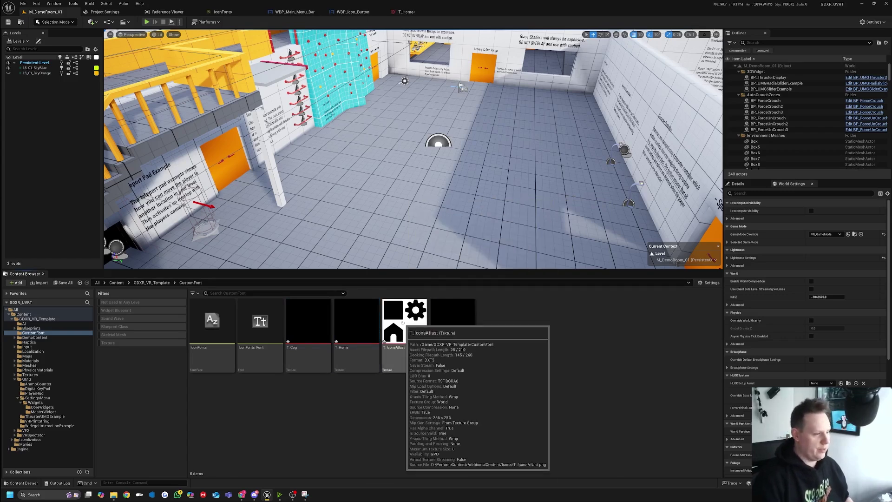
{"action": "double_click", "coordinate": [411, 335]}
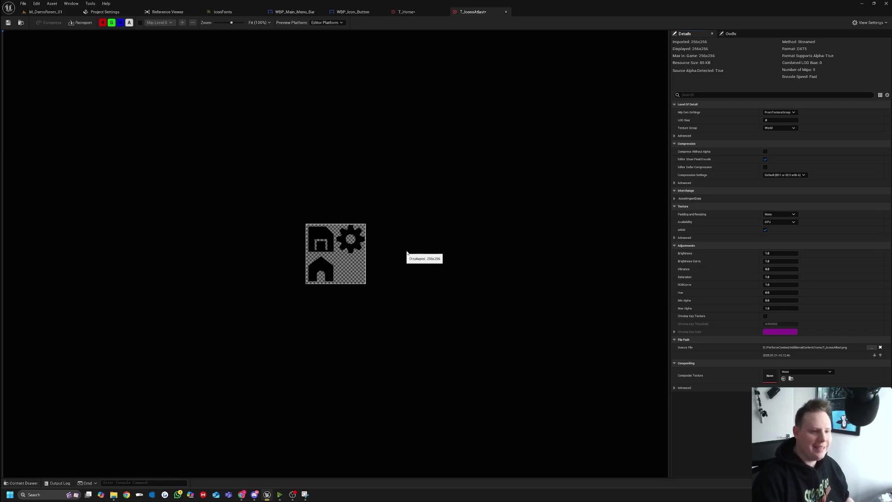
{"action": "left_click", "coordinate": [506, 12]}
{"action": "left_click", "coordinate": [445, 13]}
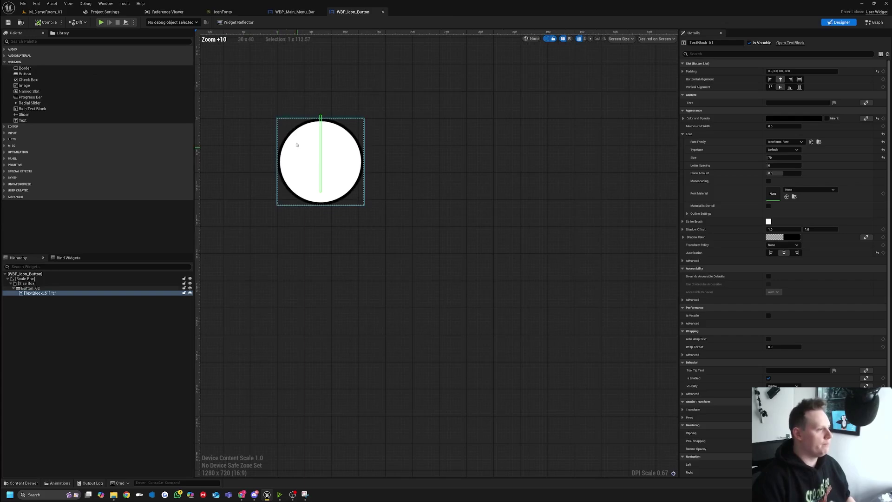
{"action": "left_click", "coordinate": [294, 11]}
{"action": "scroll", "coordinate": [356, 164], "scroll_direction": "down", "scroll_amount": 3}
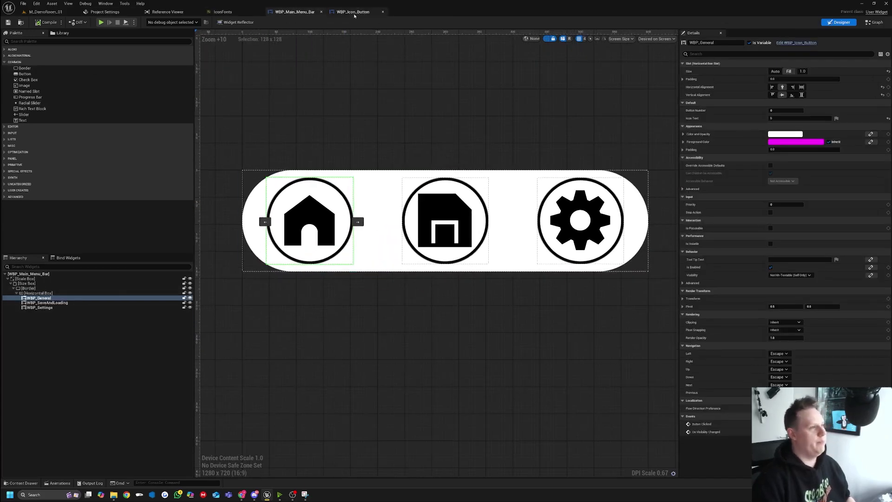
{"action": "left_click", "coordinate": [353, 12]}
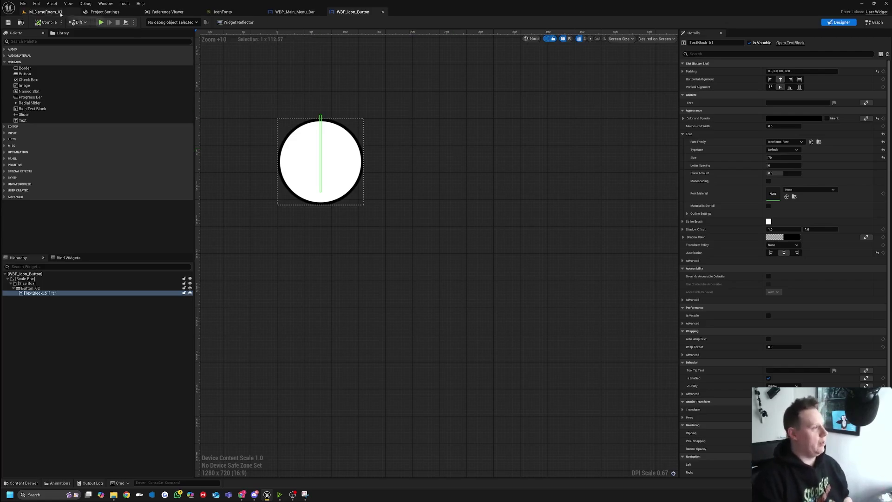
{"action": "left_click", "coordinate": [46, 11]}
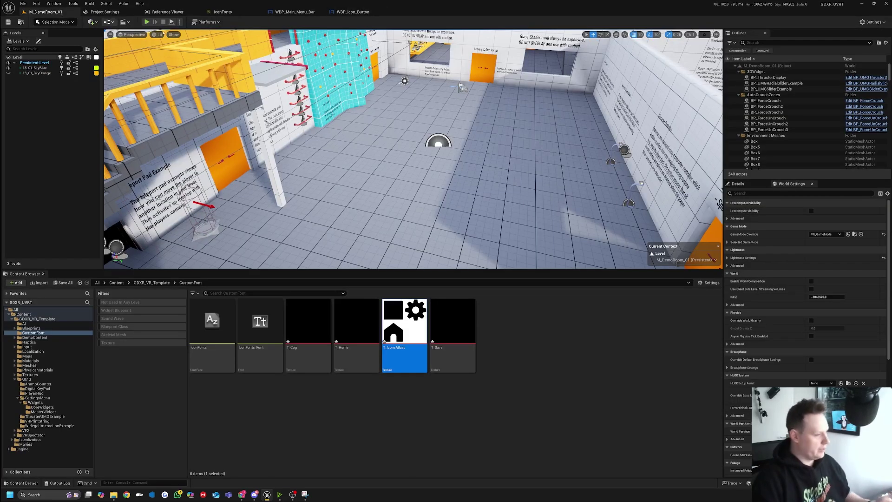
{"action": "left_click", "coordinate": [43, 407]}
{"action": "mouse_move", "coordinate": [258, 338]}
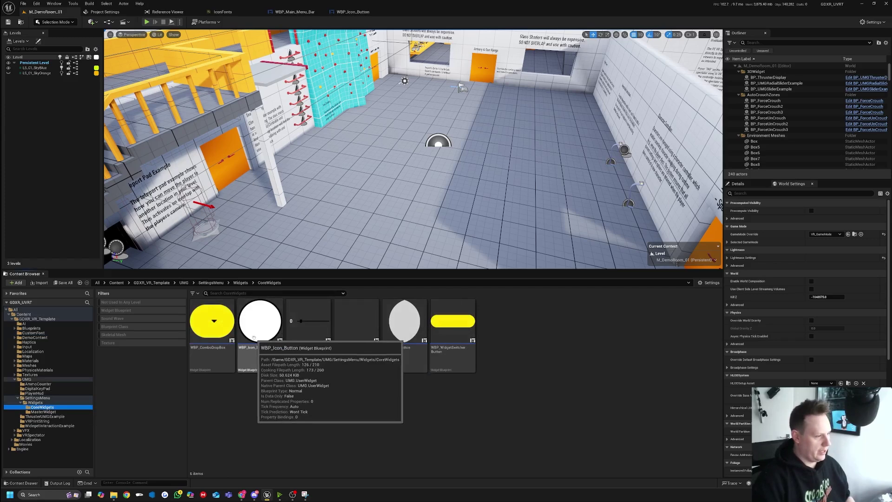
{"action": "double_click", "coordinate": [258, 338]}
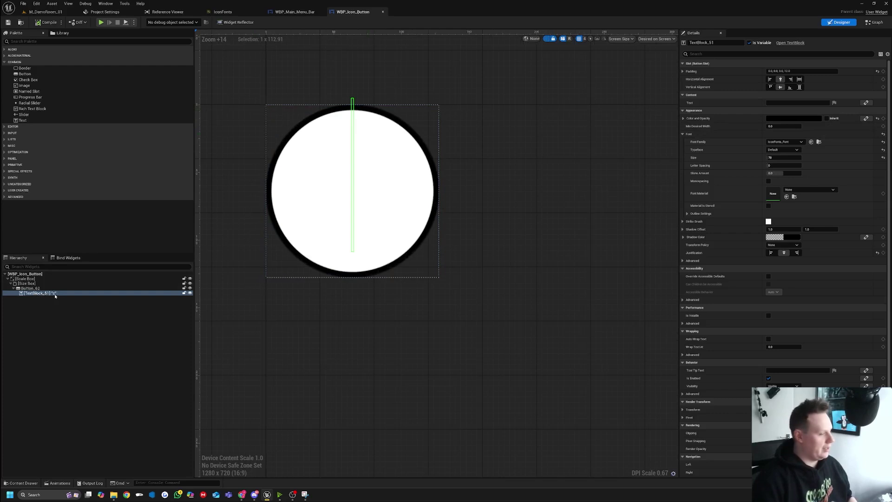
Try text 'o' (gear) and 'c' (save) in the text block, then enter 'db' for the house glyph.
{"action": "left_click", "coordinate": [772, 103]}
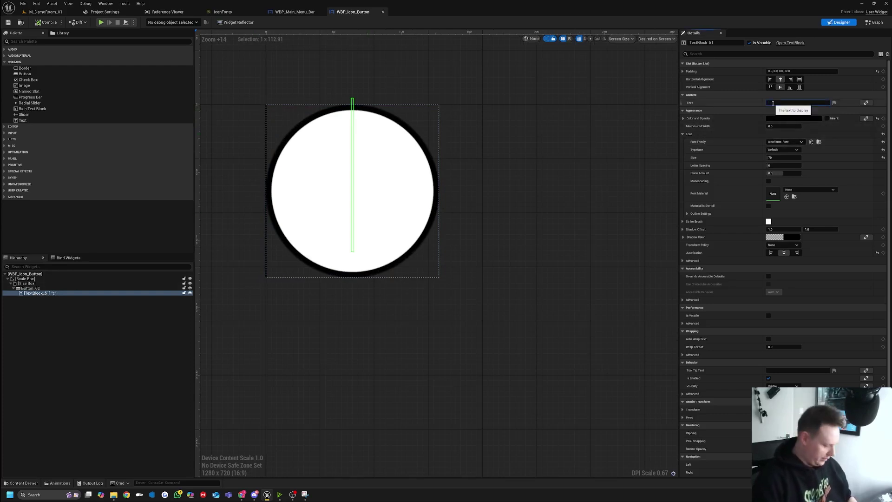
{"action": "type", "text": "o"}
{"action": "key", "text": "Return"}
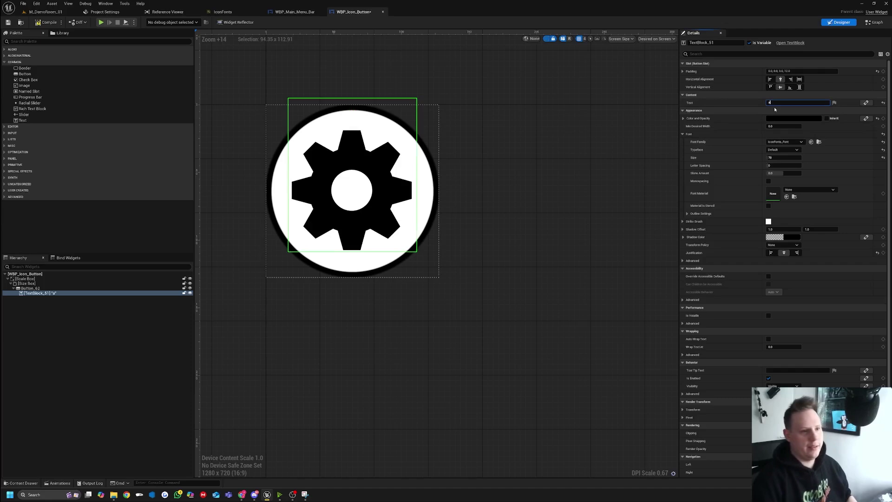
{"action": "key", "text": "BackSpace"}
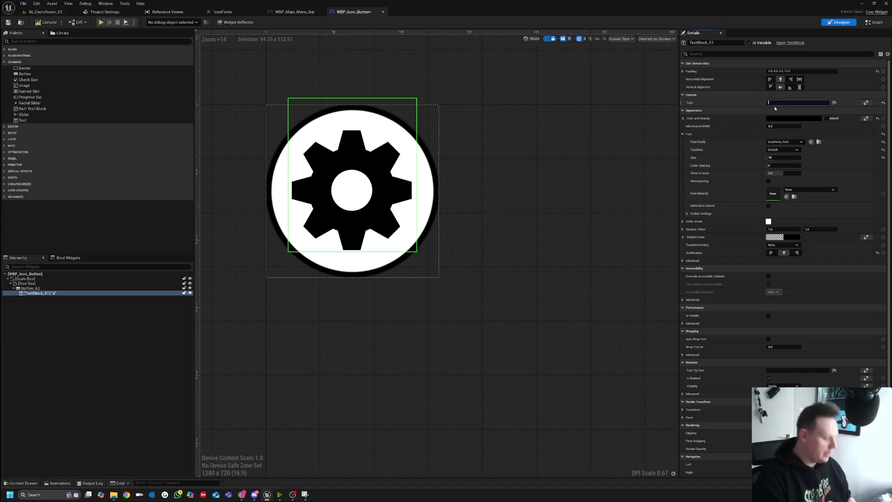
{"action": "type", "text": "c"}
{"action": "key", "text": "Return"}
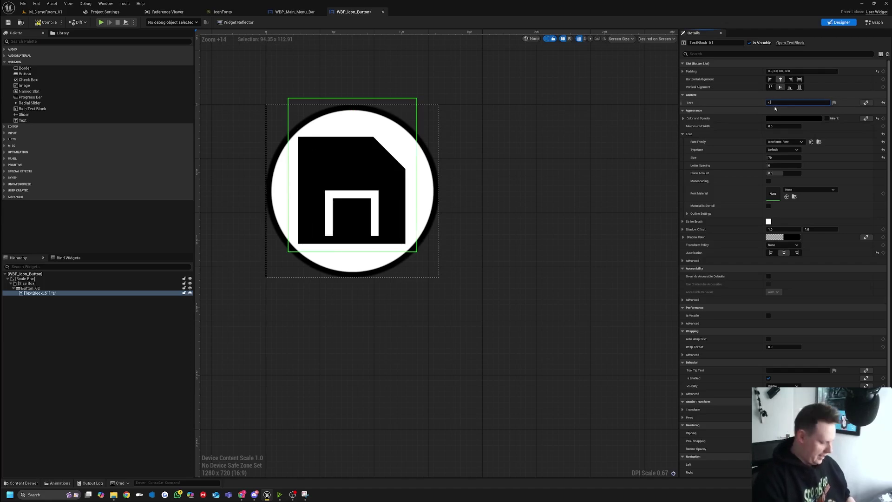
{"action": "type", "text": "d"}
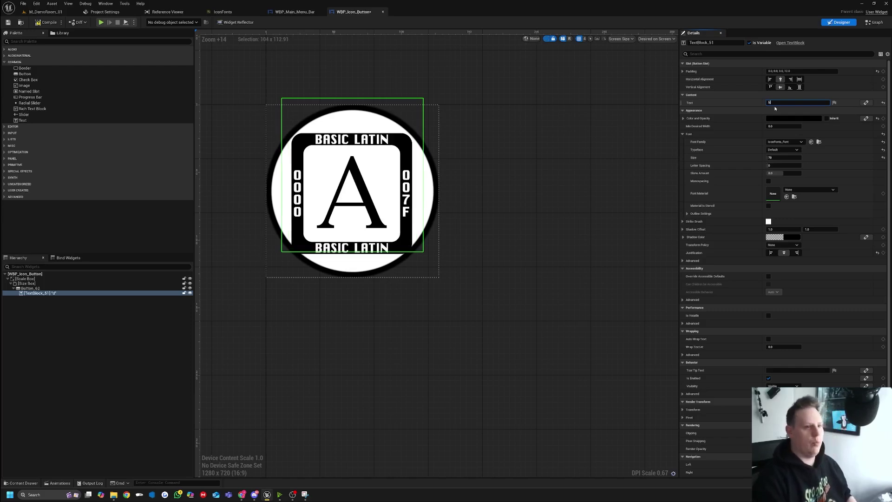
{"action": "type", "text": "b"}
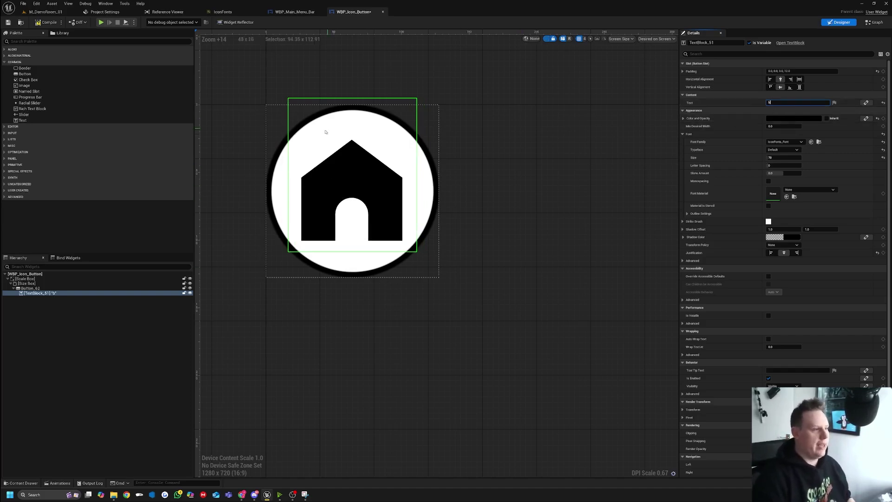
Enlarge the house glyph by dragging Font Size up and entering 1000.
{"action": "scroll", "coordinate": [395, 158], "scroll_direction": "down", "scroll_amount": 2}
{"action": "scroll", "coordinate": [397, 161], "scroll_direction": "down", "scroll_amount": 4}
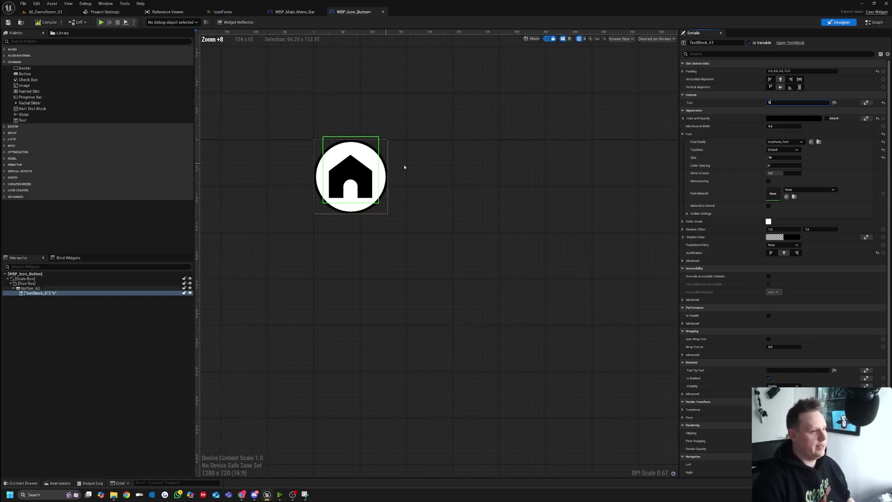
{"action": "left_click_drag", "start_coordinate": [771, 157], "coordinate": [794, 158]}
{"action": "scroll", "coordinate": [439, 243], "scroll_direction": "down", "scroll_amount": 12}
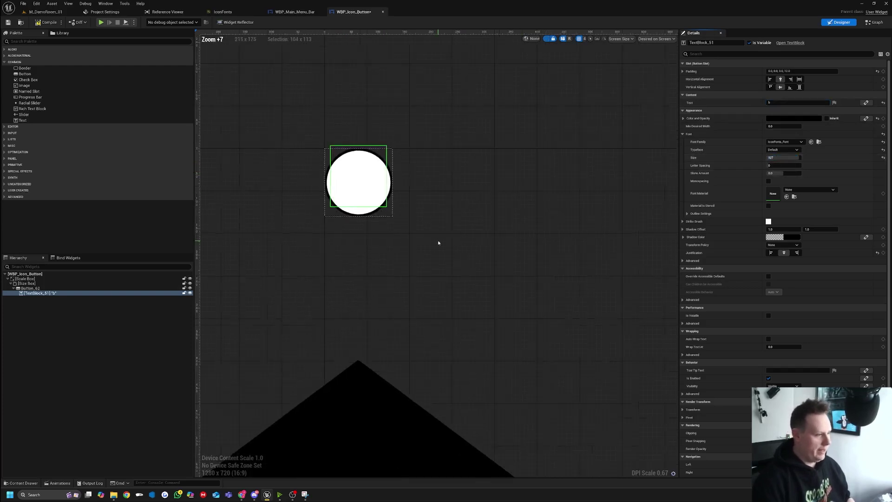
{"action": "left_click_drag", "start_coordinate": [478, 259], "coordinate": [456, 205]}
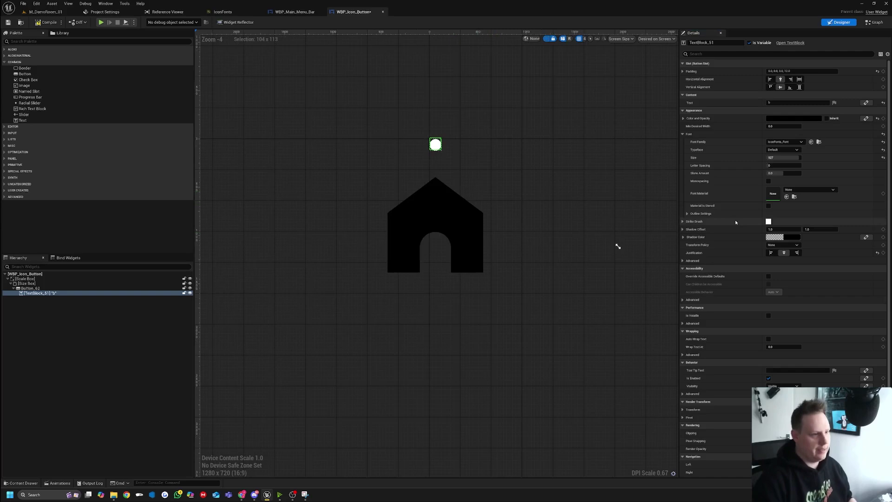
{"action": "left_click", "coordinate": [775, 158]}
{"action": "type", "text": "1000"}
{"action": "key", "text": "Return"}
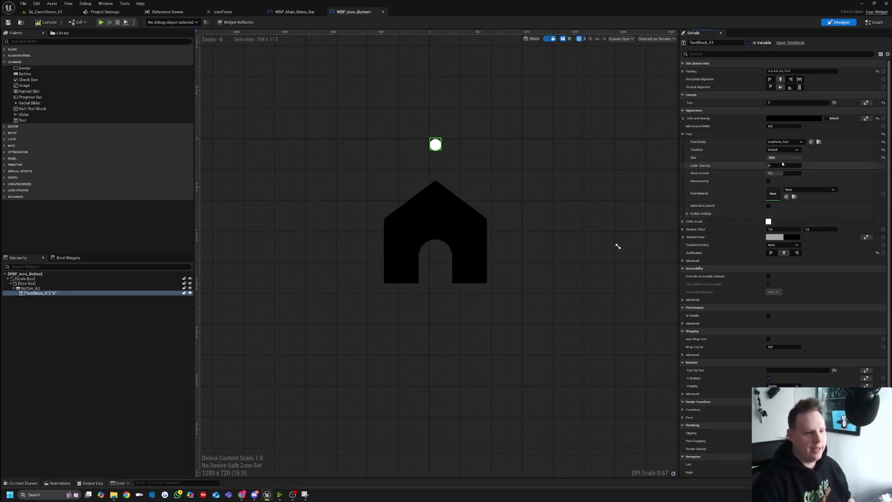
Shrink the glyph's Font Size back down, settling on a value of 70.
{"action": "scroll", "coordinate": [460, 204], "scroll_direction": "up", "scroll_amount": 7}
{"action": "scroll", "coordinate": [421, 151], "scroll_direction": "up", "scroll_amount": 1}
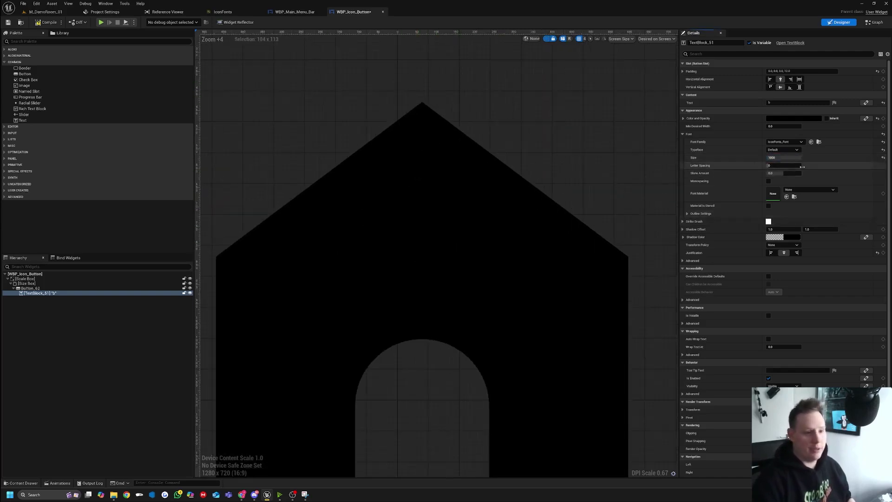
{"action": "left_click_drag", "start_coordinate": [781, 158], "coordinate": [752, 158]}
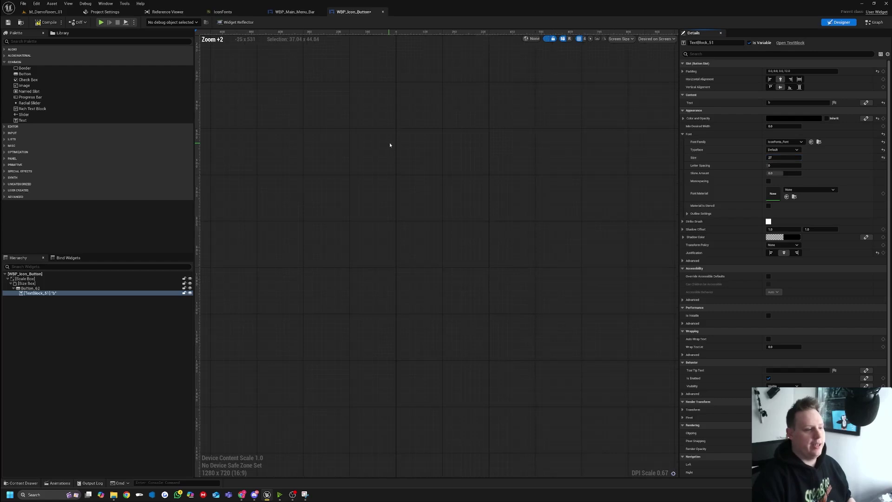
{"action": "scroll", "coordinate": [418, 186], "scroll_direction": "down", "scroll_amount": 4}
{"action": "scroll", "coordinate": [452, 201], "scroll_direction": "up", "scroll_amount": 3}
{"action": "scroll", "coordinate": [453, 199], "scroll_direction": "up", "scroll_amount": 5}
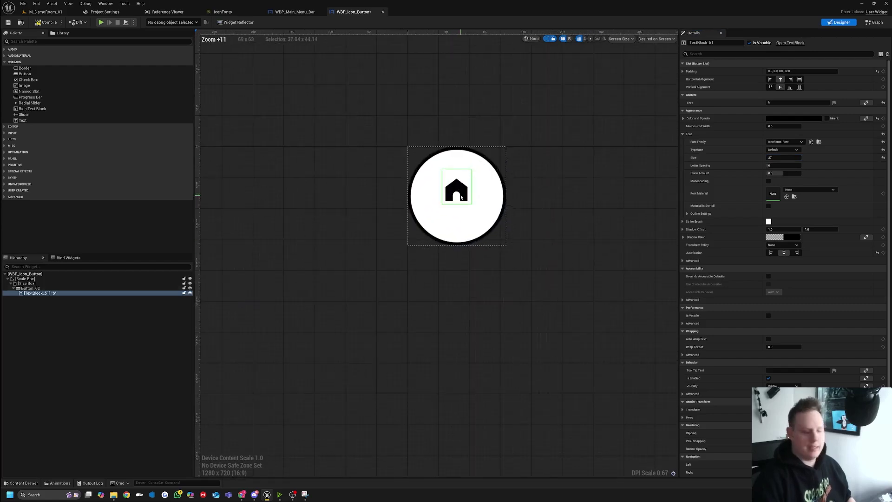
{"action": "left_click", "coordinate": [789, 159]}
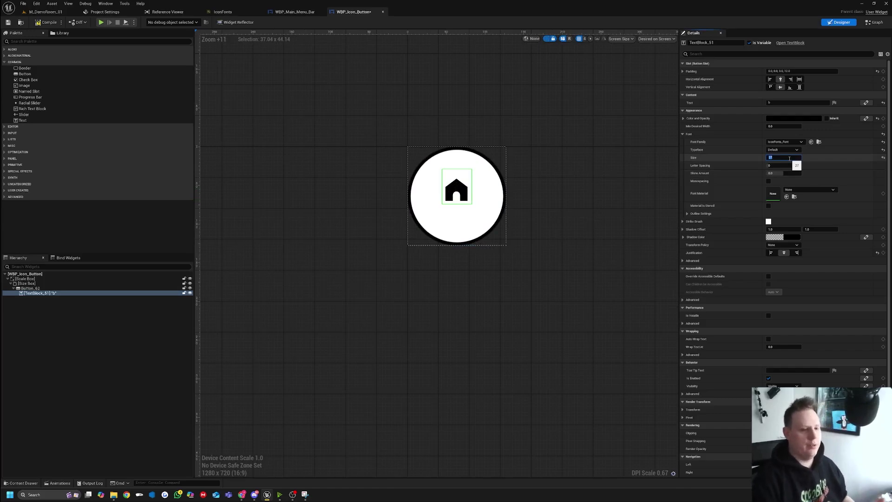
{"action": "type", "text": "70"}
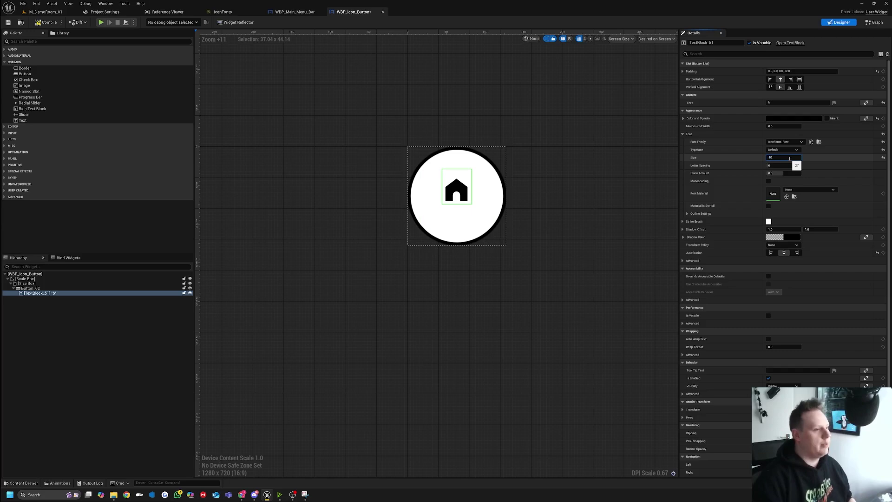
{"action": "key", "text": "Return"}
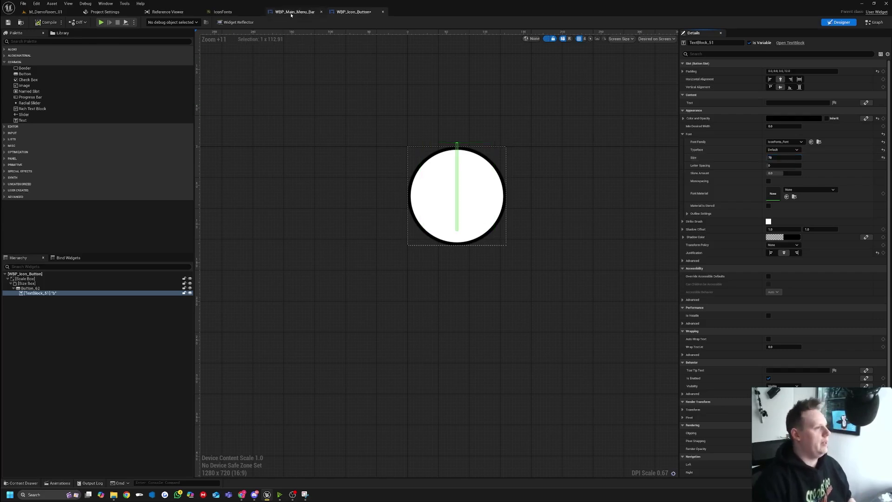
Inspect the save-and-loading and settings gear icon buttons in WBP_Main_Menu_Bar.
{"action": "left_click", "coordinate": [291, 12]}
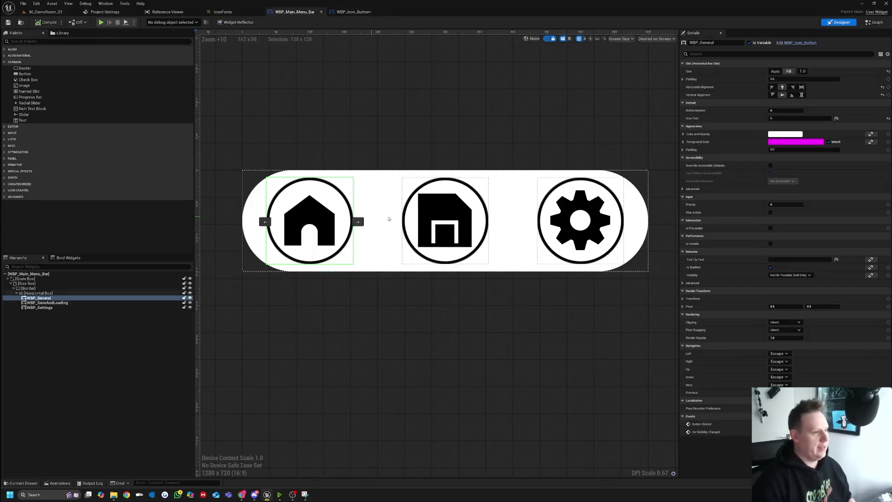
{"action": "left_click", "coordinate": [445, 221]}
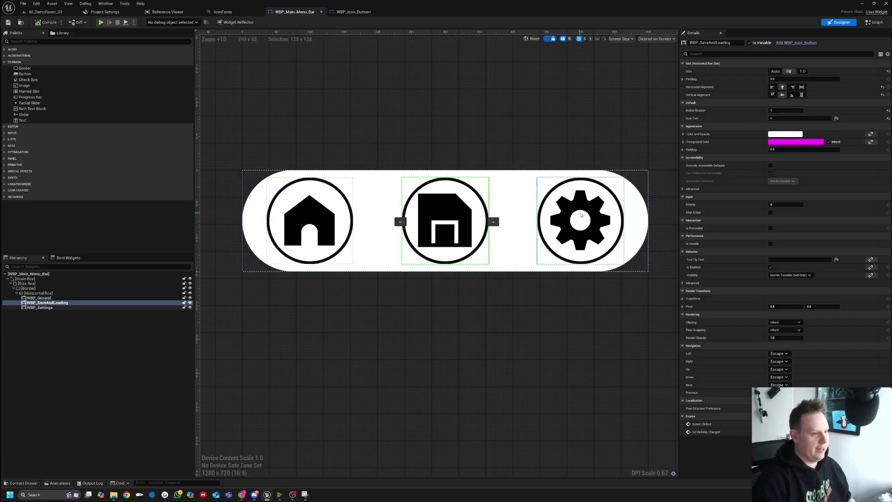
{"action": "left_click", "coordinate": [580, 214]}
Save all modified assets via File > Save All and minimize Unreal Engine.
{"action": "left_click", "coordinate": [46, 12]}
{"action": "left_click", "coordinate": [23, 3]}
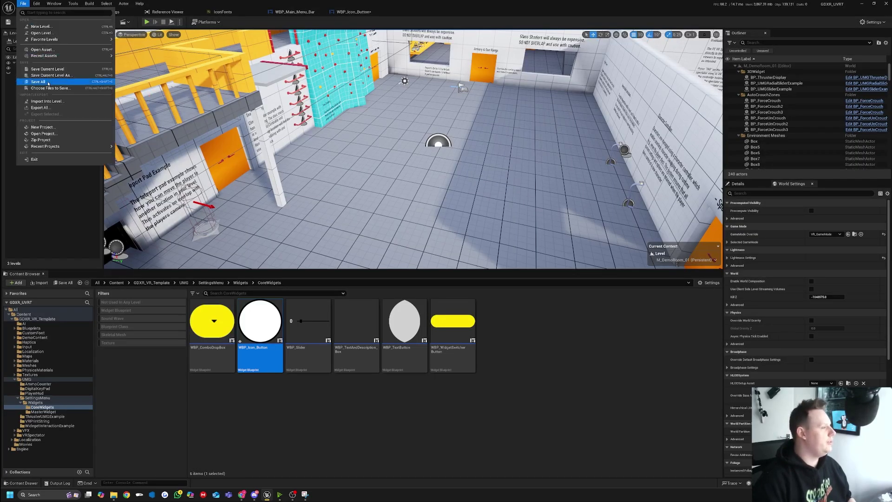
{"action": "left_click", "coordinate": [46, 82]}
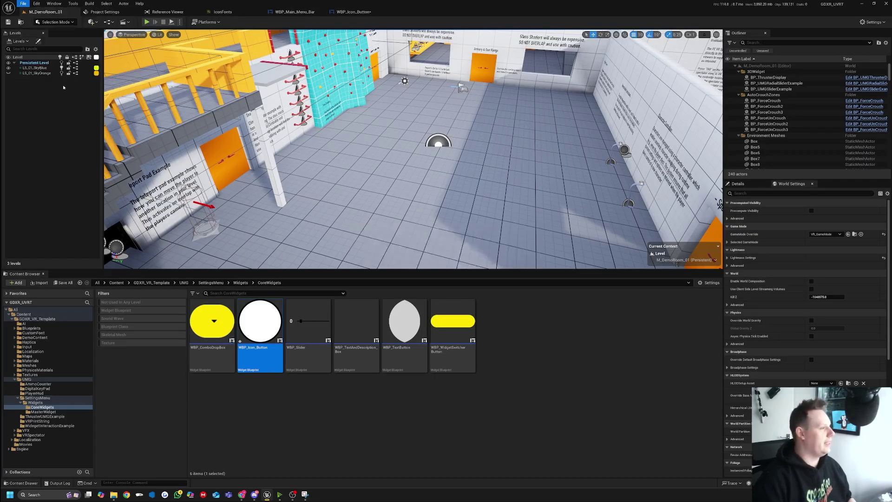
{"action": "left_click", "coordinate": [863, 4]}
View the Settings icon page, the FontForge website and the account's icon purchase invoices.
{"action": "left_click", "coordinate": [242, 494]}
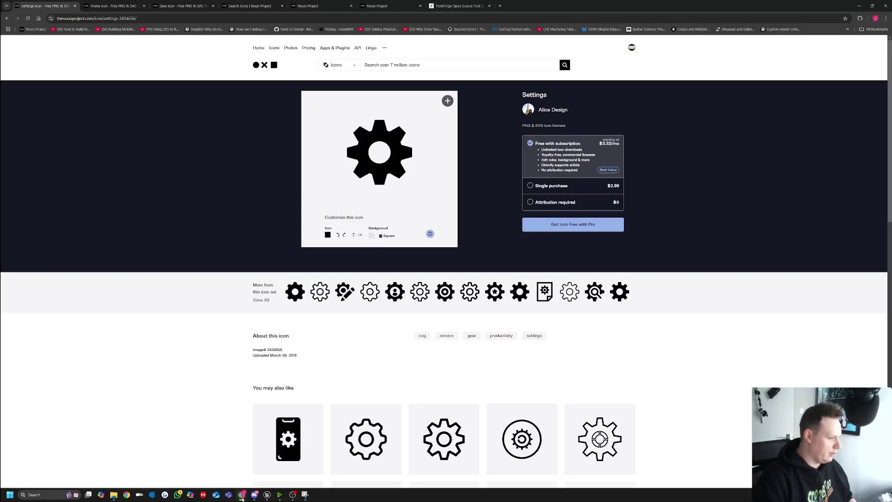
{"action": "left_click", "coordinate": [475, 3]}
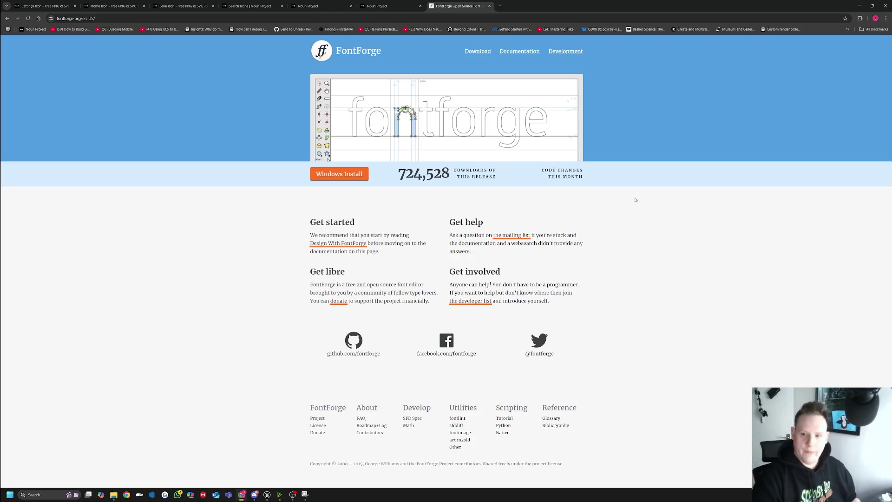
{"action": "left_click", "coordinate": [44, 6]}
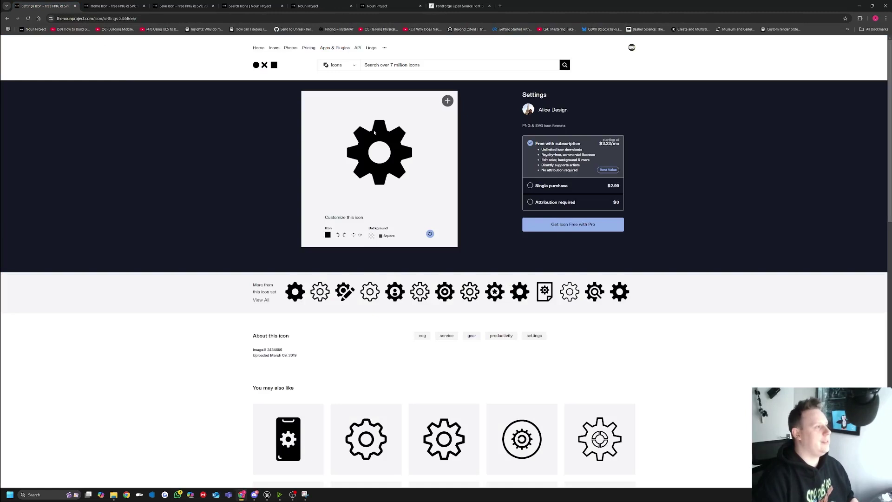
{"action": "left_click", "coordinate": [316, 6]}
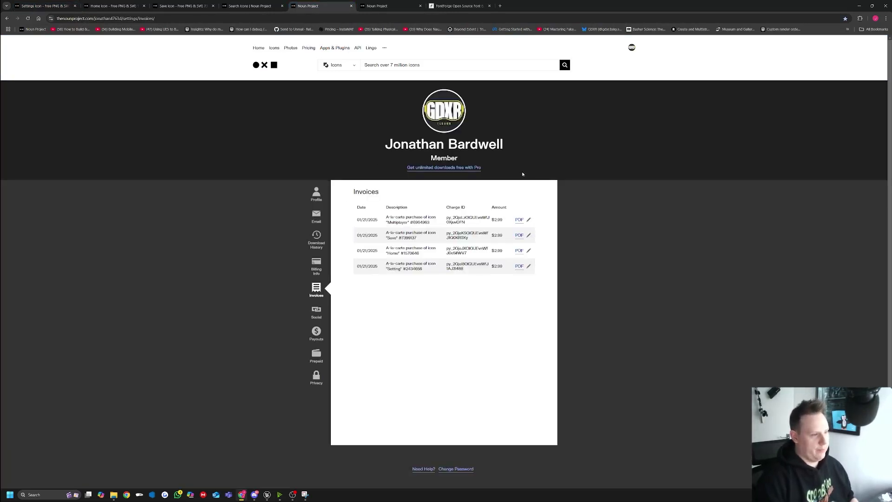
{"action": "left_click", "coordinate": [44, 5]}
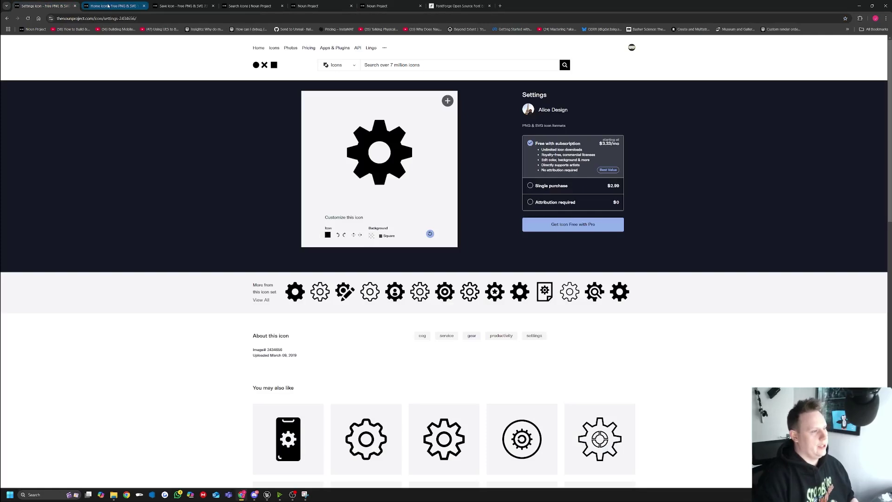
Review the Home and Save icon pages and the FontForge site, then minimize the browser.
{"action": "left_click", "coordinate": [108, 6]}
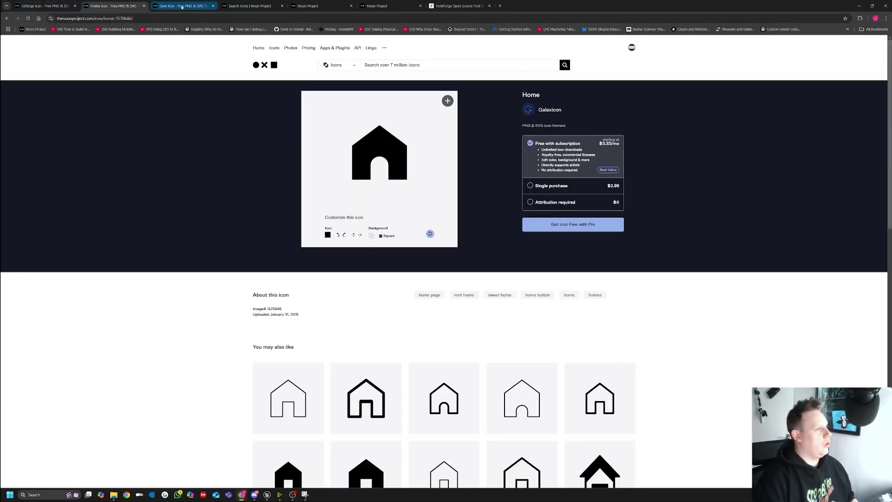
{"action": "left_click", "coordinate": [181, 6]}
{"action": "left_click", "coordinate": [227, 6]}
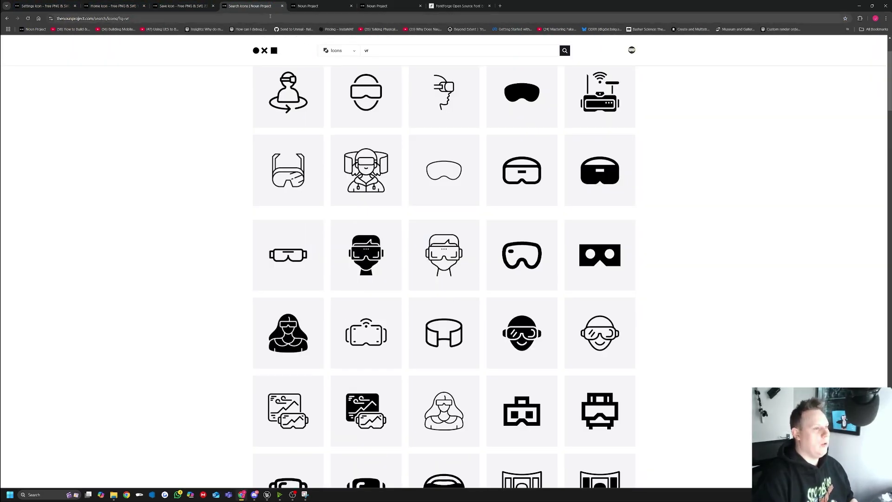
{"action": "left_click", "coordinate": [205, 6]}
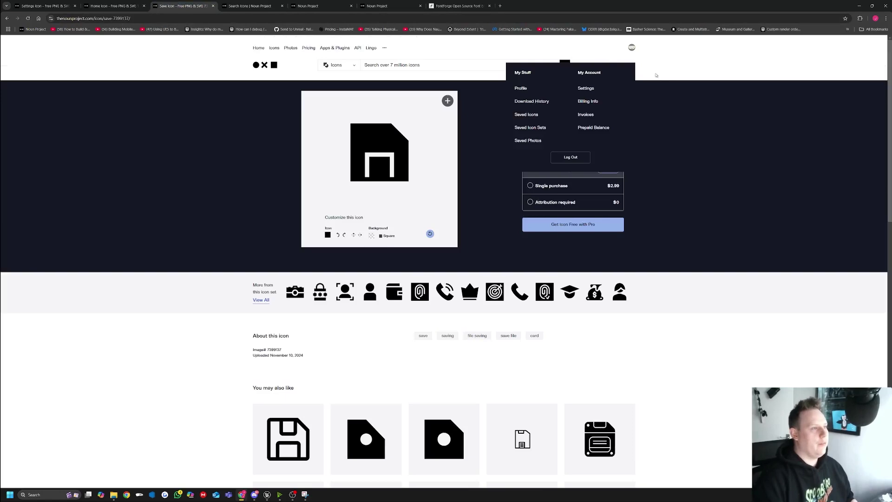
{"action": "left_click", "coordinate": [445, 5]}
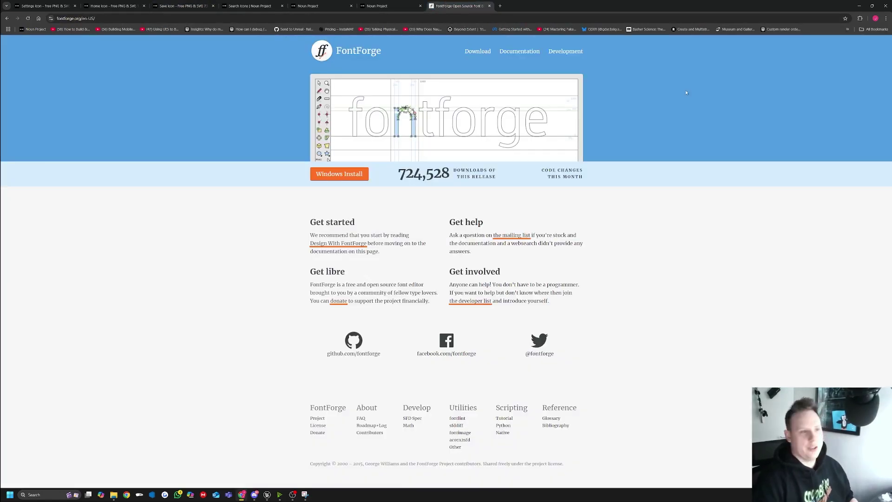
{"action": "left_click", "coordinate": [861, 7]}
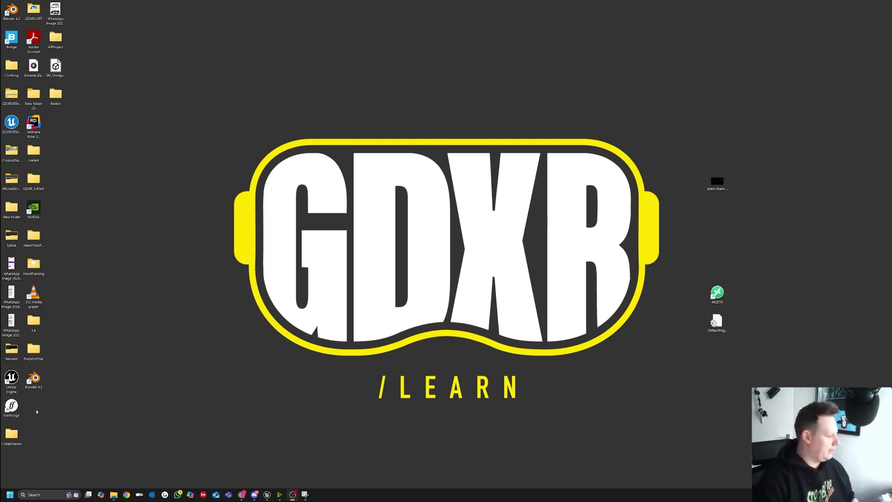
Launch FontForge from the desktop, create a new Untitled1 font, and move and enlarge its glyph grid.
{"action": "double_click", "coordinate": [12, 406]}
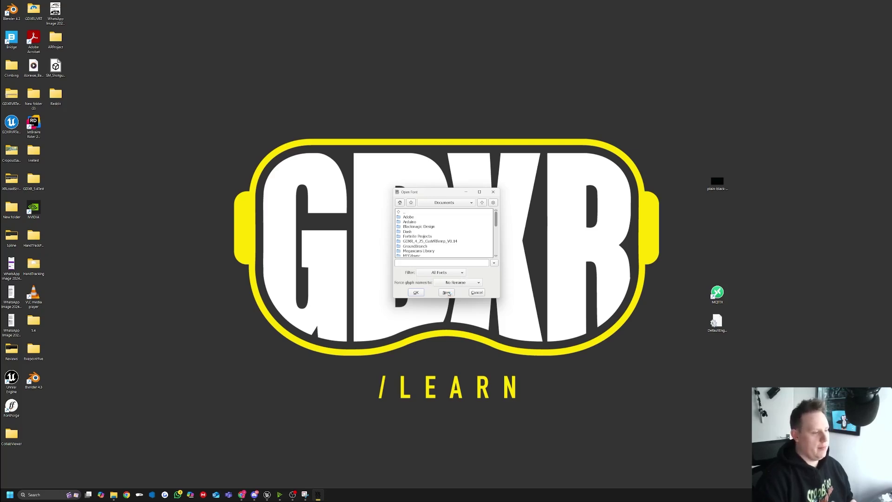
{"action": "left_click", "coordinate": [447, 293]}
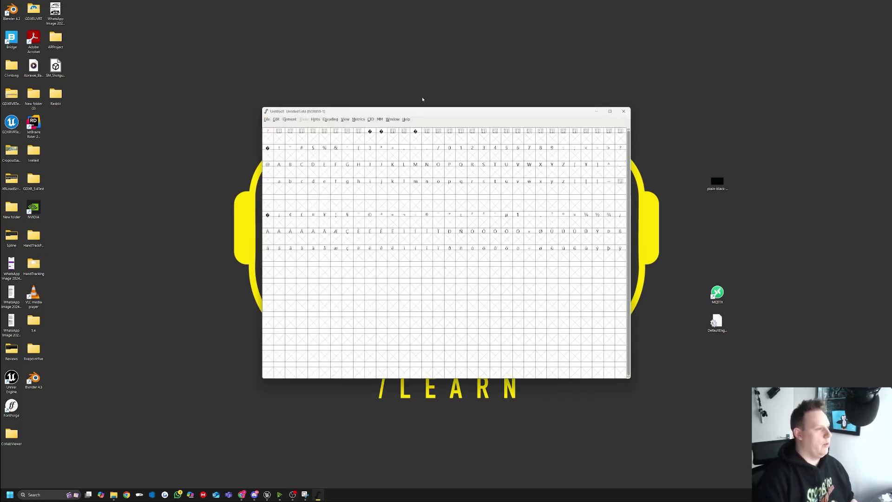
{"action": "left_click_drag", "start_coordinate": [428, 115], "coordinate": [372, 54]}
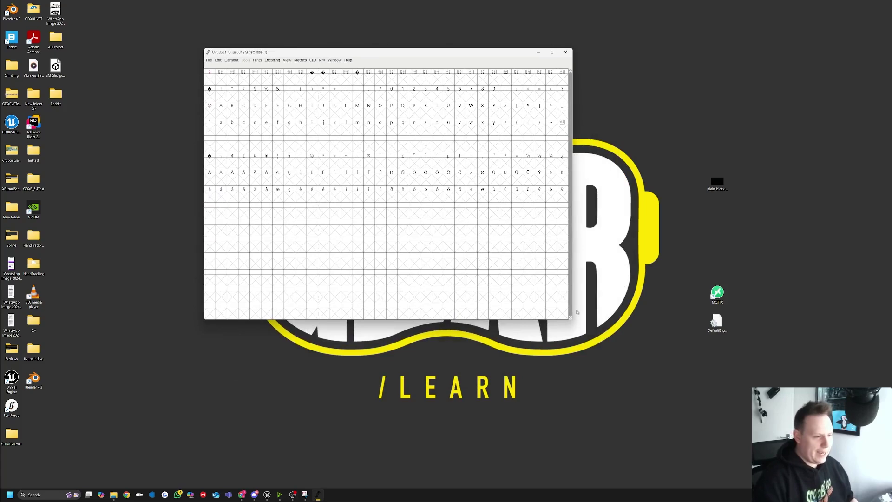
{"action": "left_click_drag", "start_coordinate": [572, 321], "coordinate": [743, 420]}
{"action": "left_click_drag", "start_coordinate": [206, 194], "coordinate": [141, 195]}
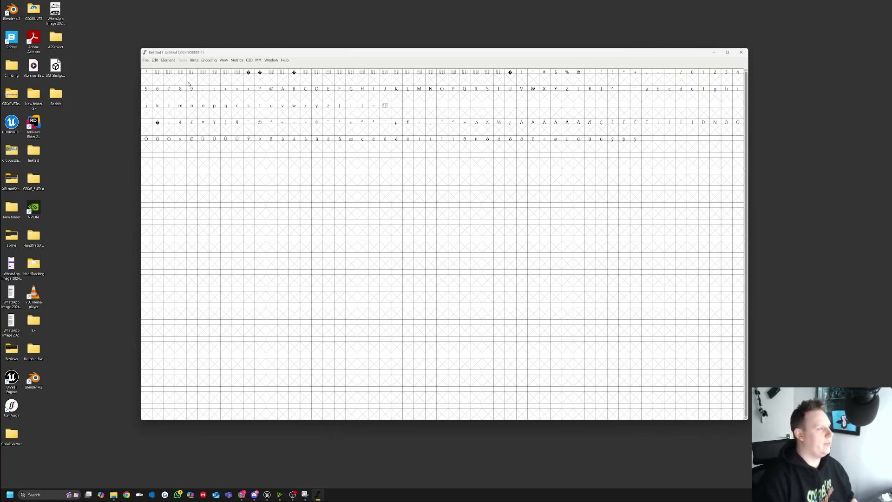
{"action": "left_click", "coordinate": [151, 81]}
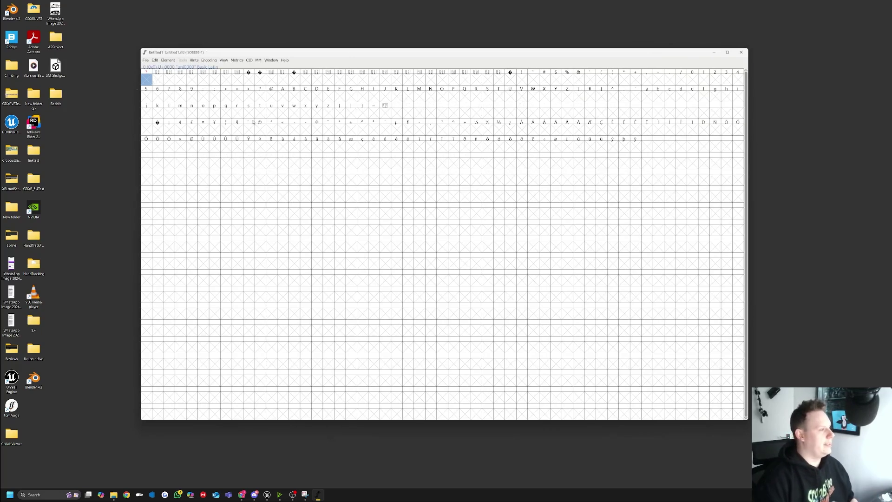
Open glyph A in its editing window and reposition and resize that window.
{"action": "double_click", "coordinate": [287, 97]}
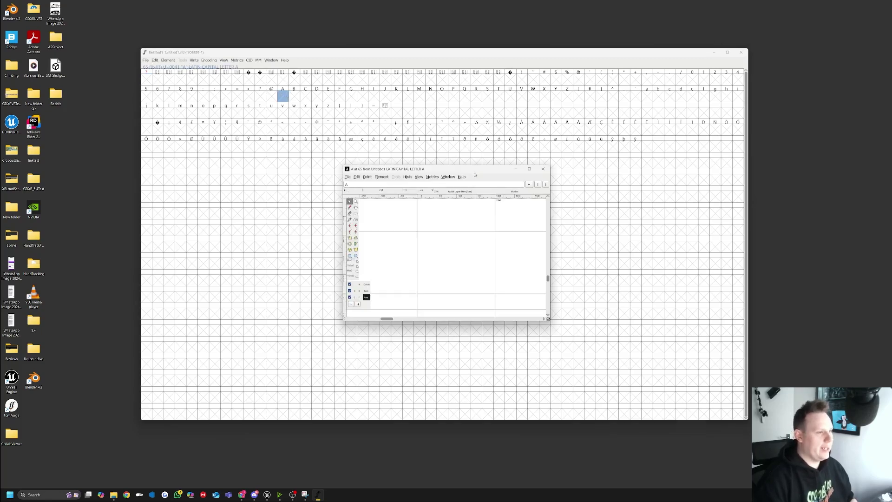
{"action": "left_click_drag", "start_coordinate": [442, 168], "coordinate": [431, 112]}
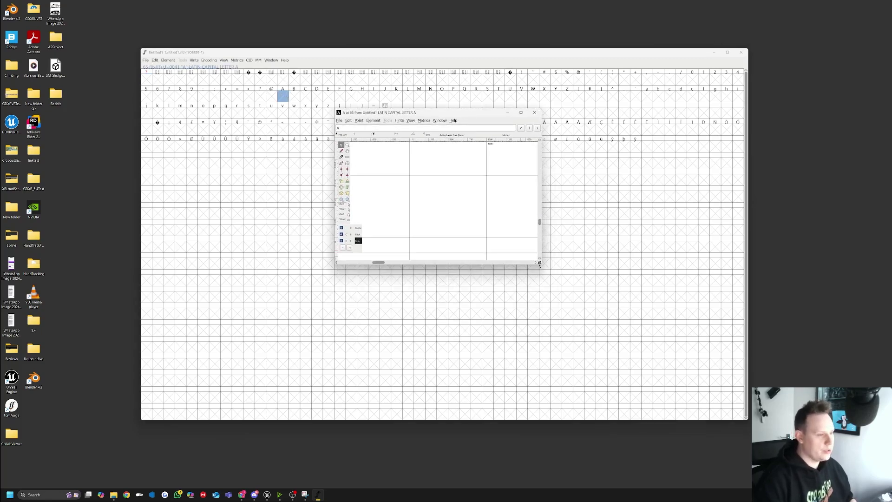
{"action": "mouse_move", "coordinate": [541, 265]}
{"action": "left_mouse_down"}
{"action": "mouse_move", "coordinate": [577, 336]}
{"action": "mouse_move", "coordinate": [546, 254]}
{"action": "left_mouse_up"}
Sketch a test outline on glyph A with points and a freehand curve, then undo it.
{"action": "left_click", "coordinate": [341, 151]}
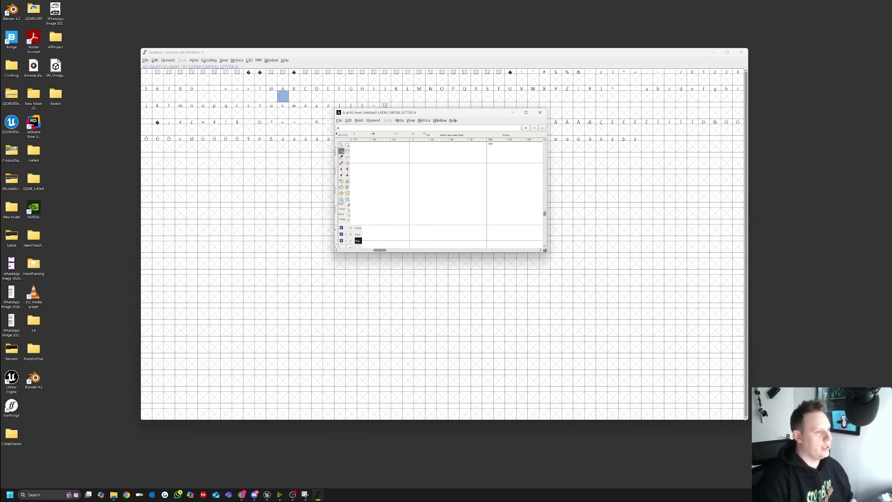
{"action": "left_click", "coordinate": [425, 189]}
{"action": "left_click", "coordinate": [413, 205]}
{"action": "mouse_move", "coordinate": [435, 207]}
{"action": "left_mouse_down"}
{"action": "mouse_move", "coordinate": [464, 216]}
{"action": "mouse_move", "coordinate": [463, 176]}
{"action": "mouse_move", "coordinate": [426, 189]}
{"action": "left_mouse_up"}
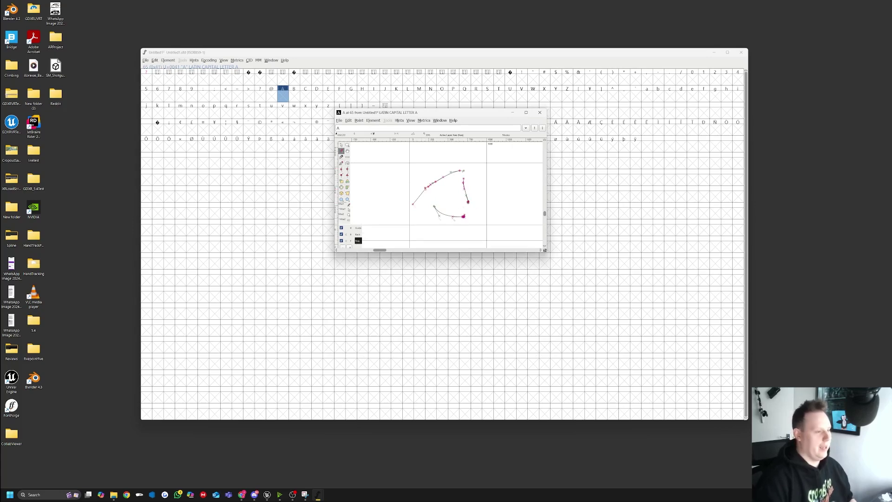
{"action": "key", "text": "ctrl+z"}
{"action": "key", "text": "ctrl+z"}
{"action": "key", "text": "ctrl+z"}
{"action": "key", "text": "ctrl+z"}
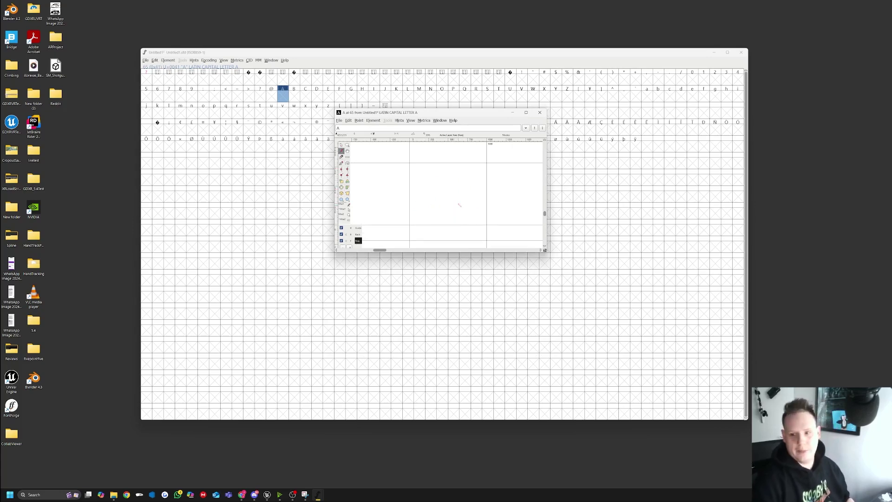
From glyph A's import dialog, browse to D:/PerforceContent/AdditionalContent/Icons.
{"action": "left_click", "coordinate": [339, 121]}
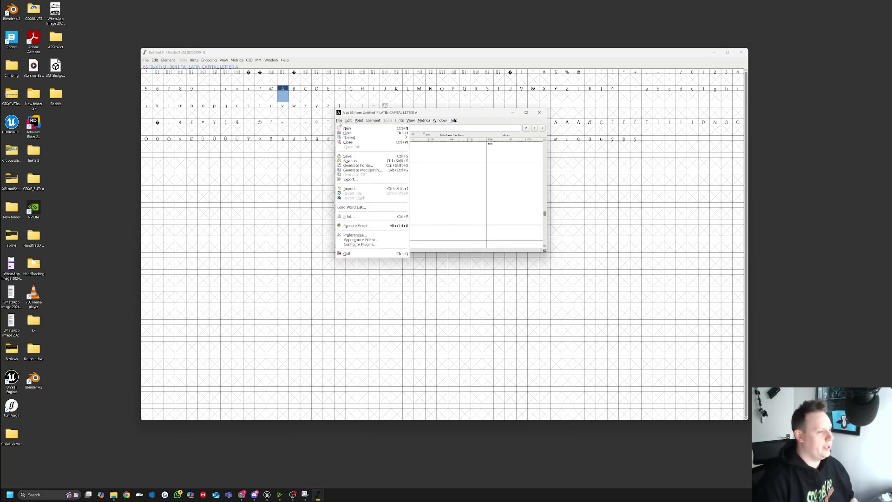
{"action": "left_click", "coordinate": [361, 188]}
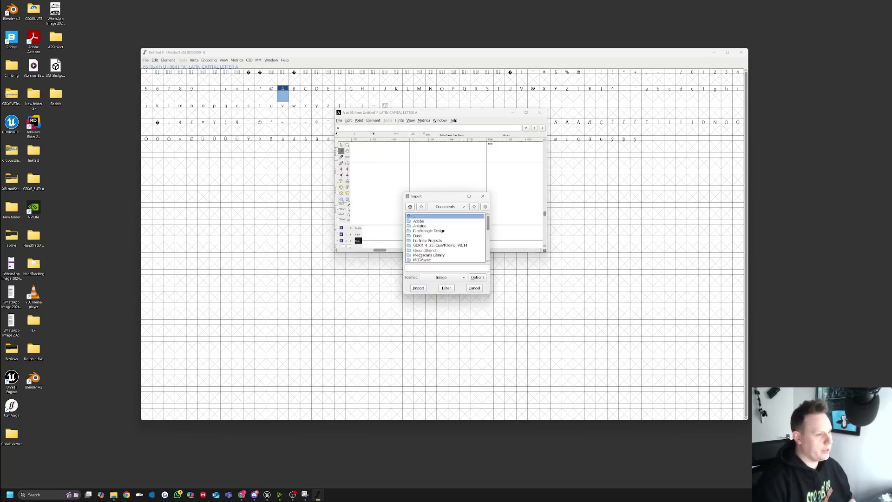
{"action": "scroll", "coordinate": [445, 223], "scroll_direction": "down", "scroll_amount": 3}
{"action": "left_click", "coordinate": [445, 207]}
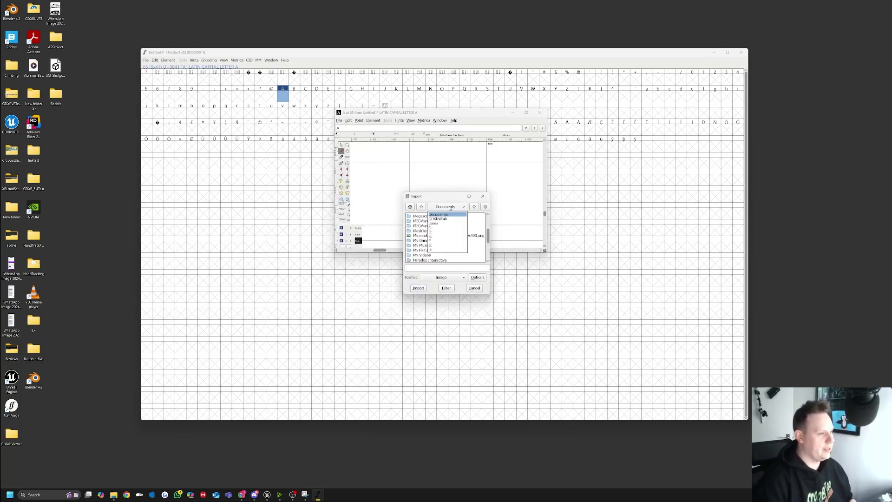
{"action": "left_click", "coordinate": [435, 234]}
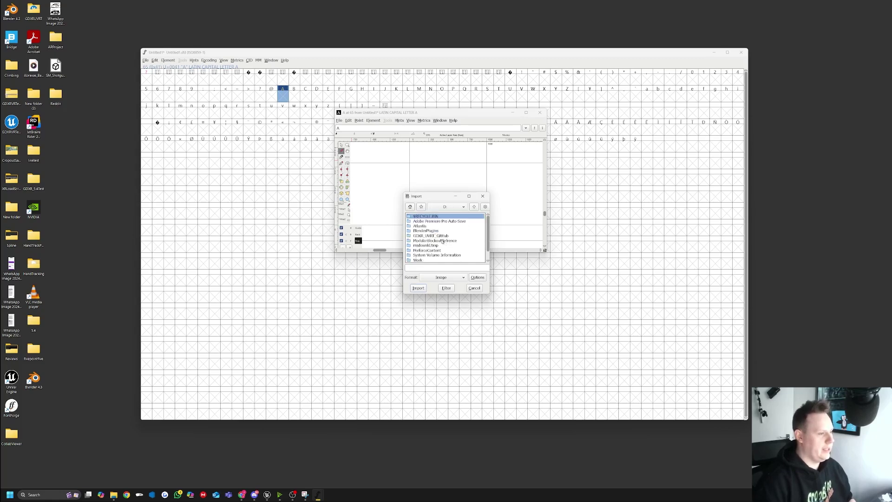
{"action": "double_click", "coordinate": [437, 251]}
{"action": "double_click", "coordinate": [433, 221]}
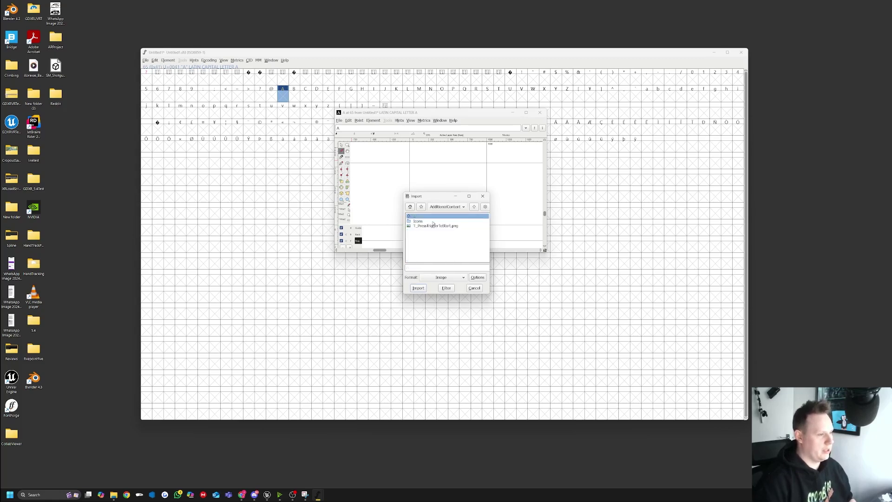
{"action": "double_click", "coordinate": [418, 221]}
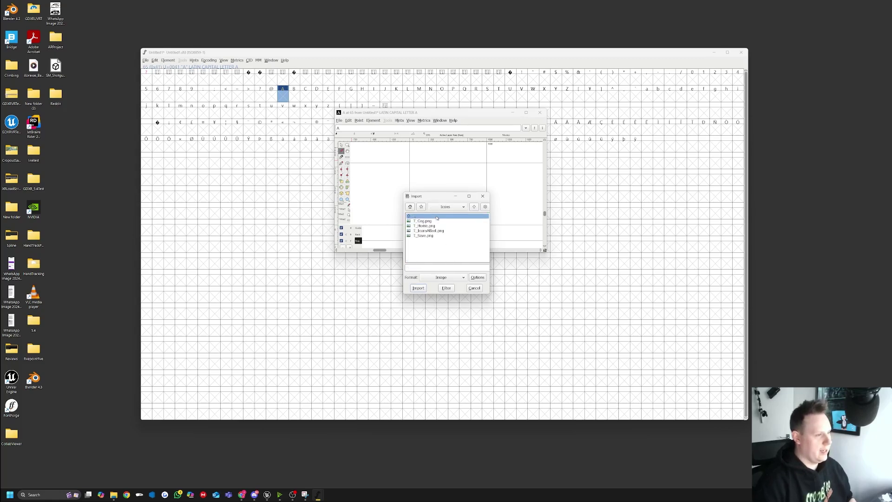
Import T_Home.svg in SVG format as glyph A's house outline.
{"action": "left_click", "coordinate": [462, 277]}
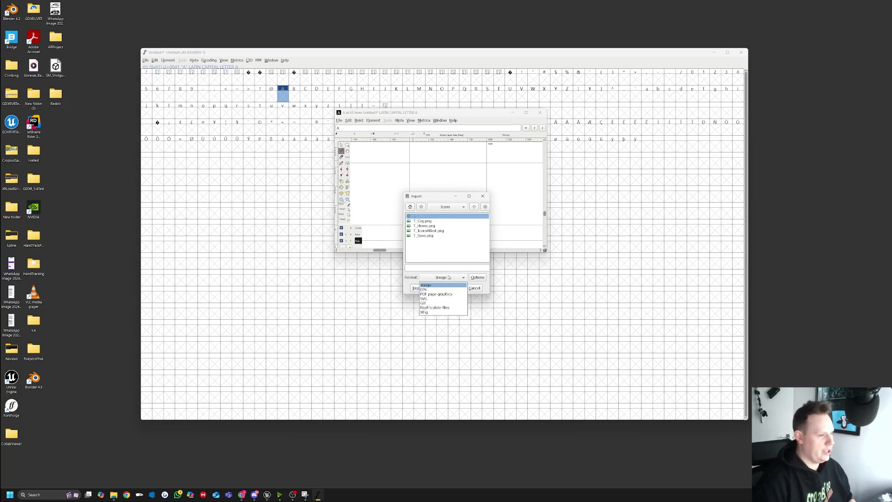
{"action": "left_click", "coordinate": [423, 299]}
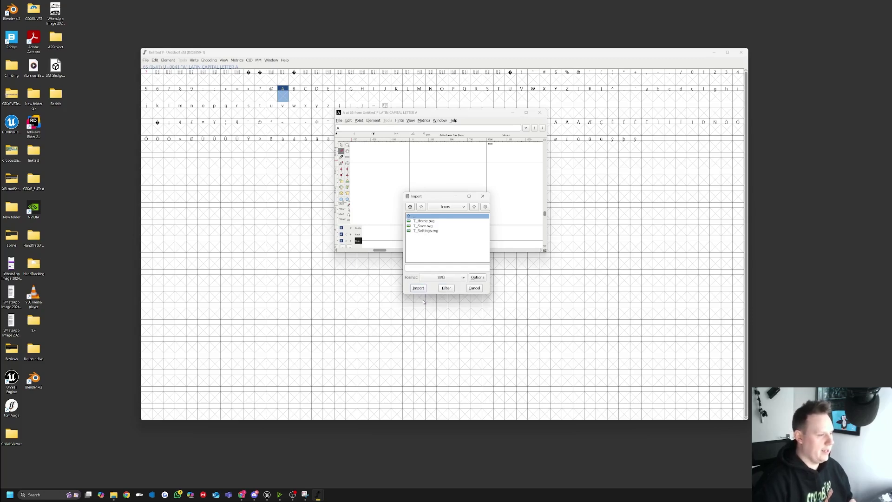
{"action": "left_click", "coordinate": [430, 223]}
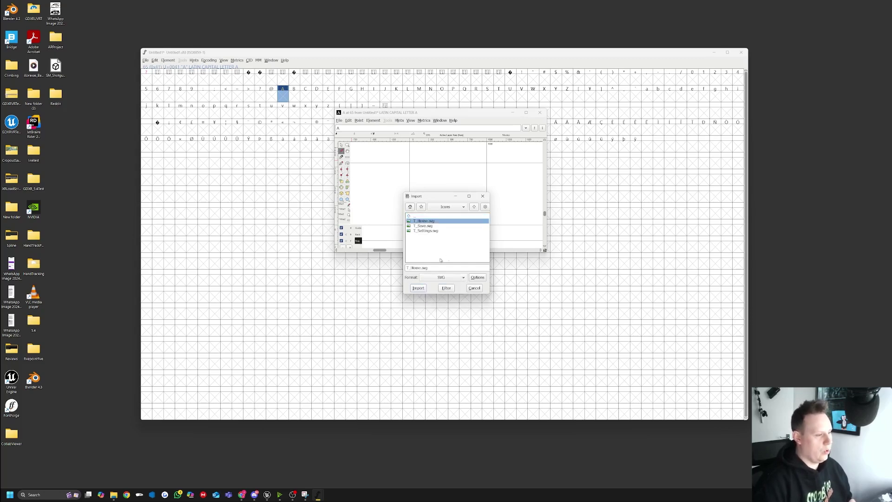
{"action": "left_click", "coordinate": [420, 288]}
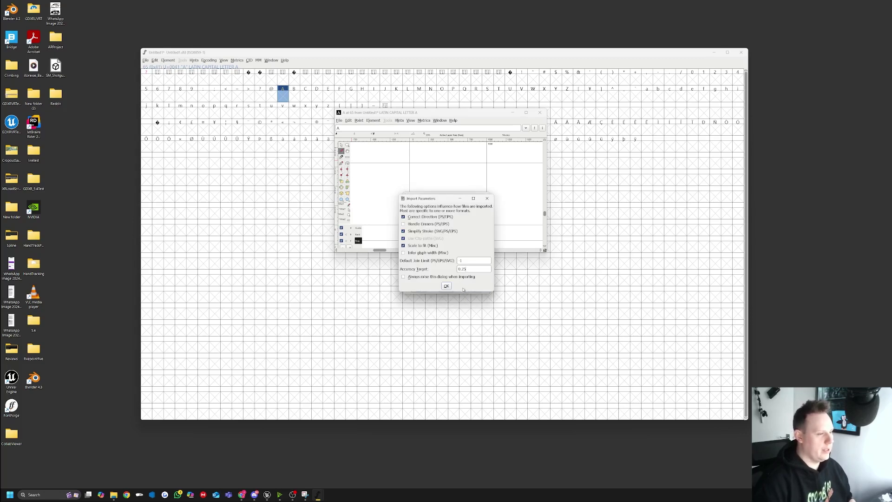
{"action": "left_click", "coordinate": [447, 287]}
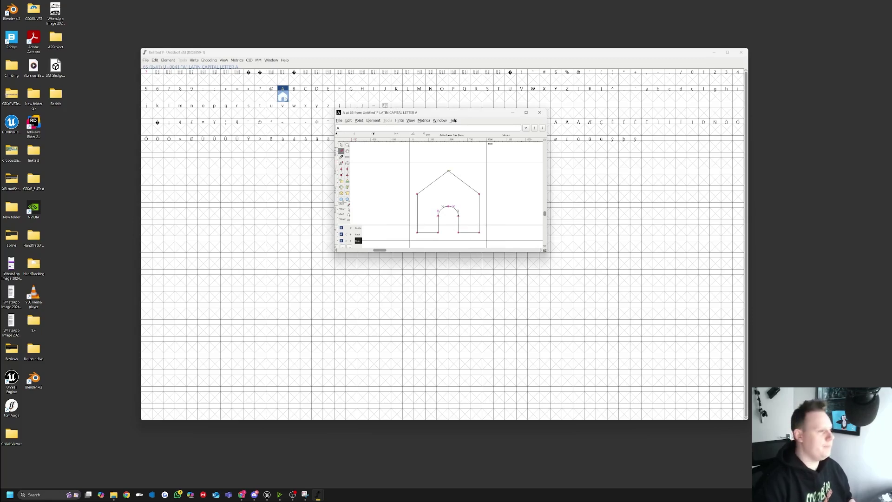
Close glyph A, then import T_Save.svg into glyph B and close it.
{"action": "left_click", "coordinate": [539, 113]}
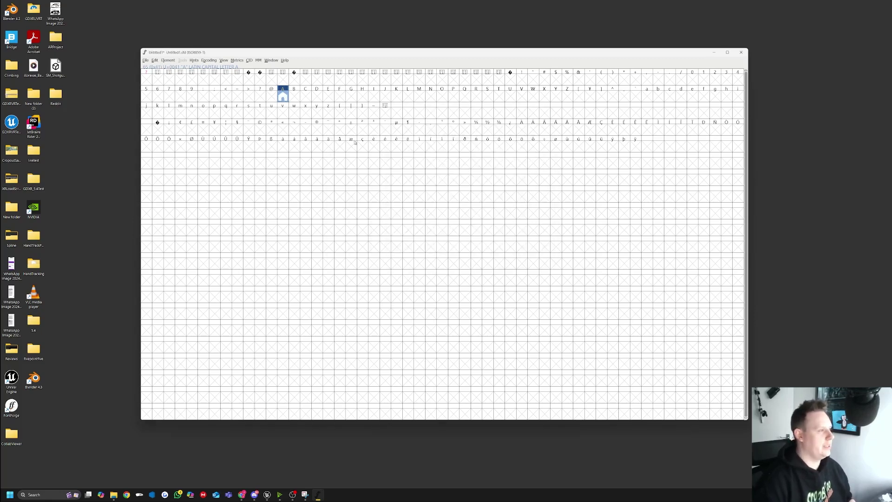
{"action": "left_click", "coordinate": [296, 97]}
{"action": "double_click", "coordinate": [296, 97]}
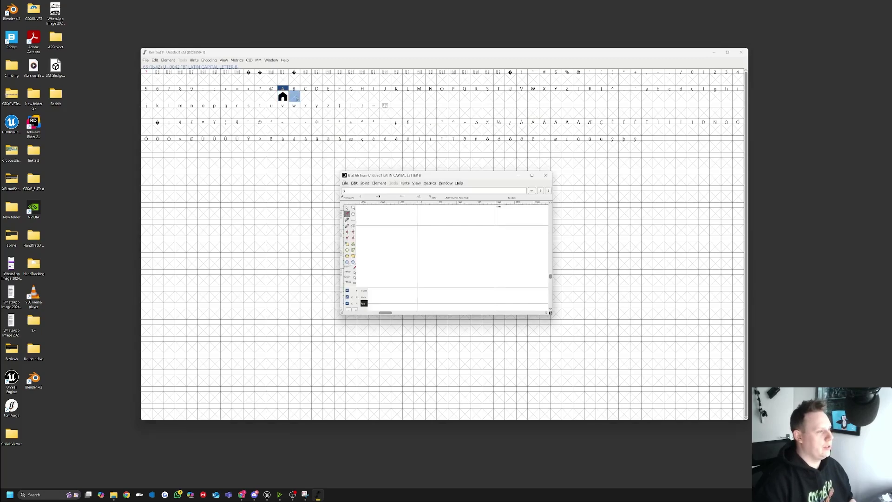
{"action": "left_click", "coordinate": [345, 184]}
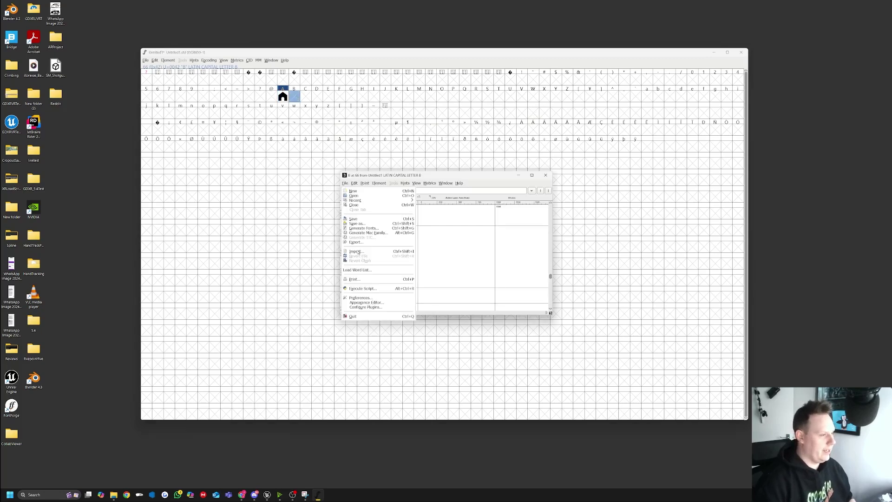
{"action": "left_click", "coordinate": [367, 254]}
{"action": "left_click", "coordinate": [433, 227]}
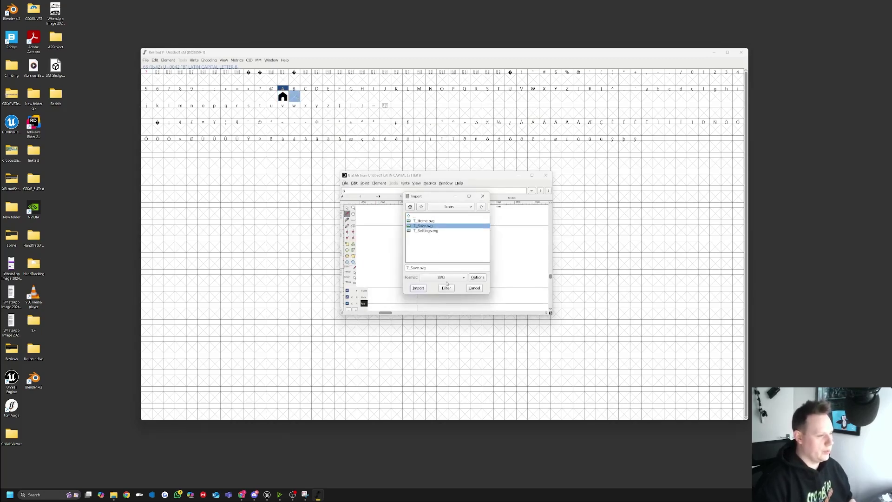
{"action": "left_click", "coordinate": [418, 288]}
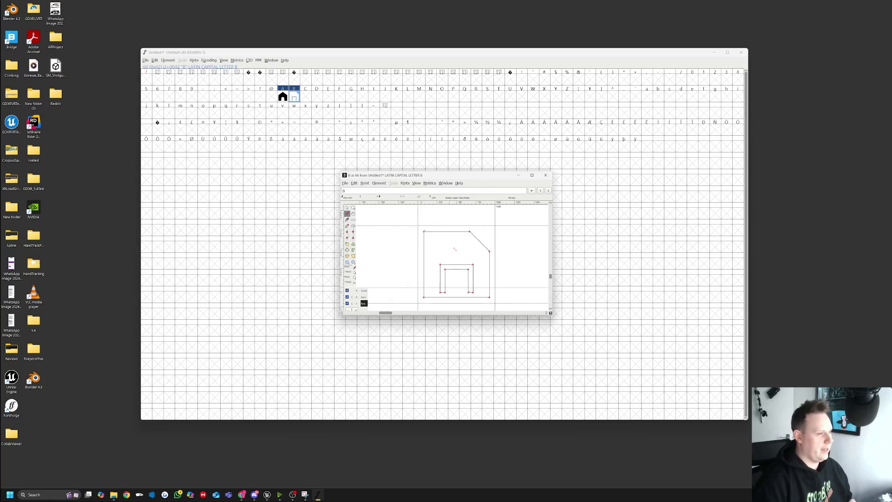
{"action": "left_click", "coordinate": [546, 175]}
Import the T_Settings.svg gear outline into glyph C and close its window.
{"action": "double_click", "coordinate": [307, 97]}
{"action": "left_click", "coordinate": [345, 183]}
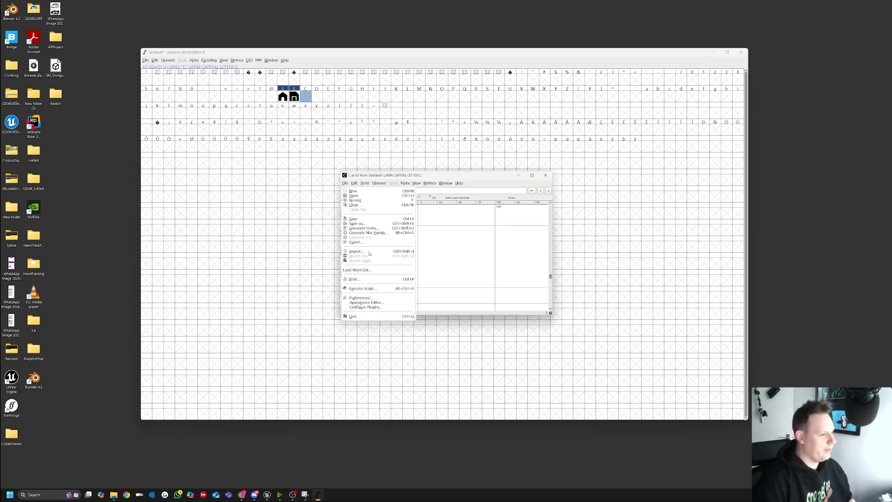
{"action": "left_click", "coordinate": [369, 250]}
{"action": "left_click", "coordinate": [425, 231]}
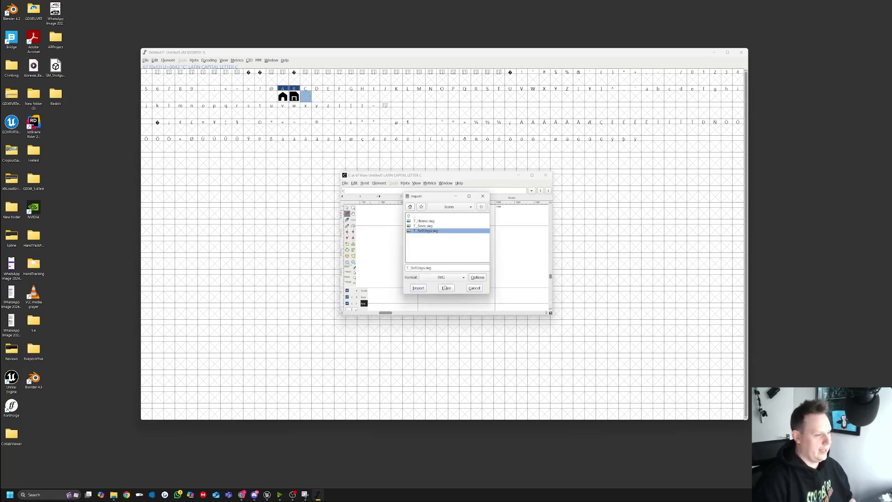
{"action": "left_click", "coordinate": [418, 288]}
{"action": "left_click", "coordinate": [546, 175]}
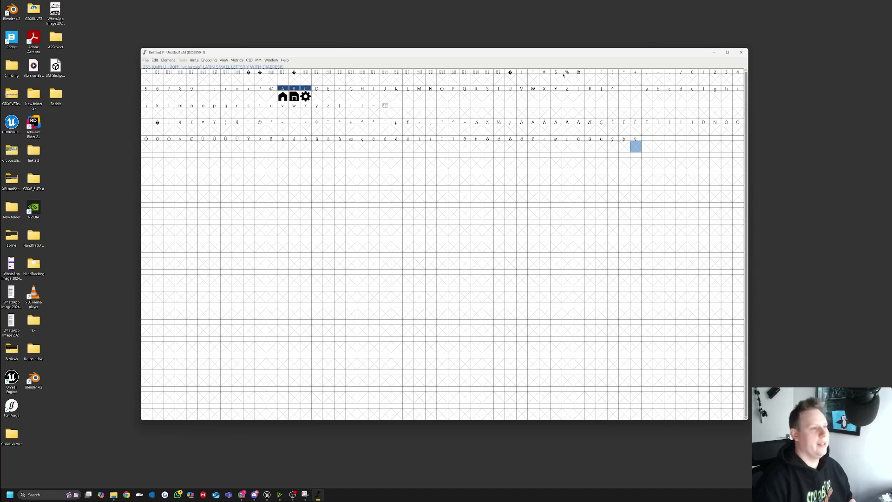
Select the glyph cells and set the Generate Fonts output name to YoutubeFont.
{"action": "mouse_move", "coordinate": [518, 78]}
{"action": "left_mouse_down"}
{"action": "mouse_move", "coordinate": [707, 96]}
{"action": "mouse_move", "coordinate": [721, 130]}
{"action": "mouse_move", "coordinate": [635, 138]}
{"action": "mouse_move", "coordinate": [616, 95]}
{"action": "mouse_move", "coordinate": [509, 77]}
{"action": "left_mouse_up"}
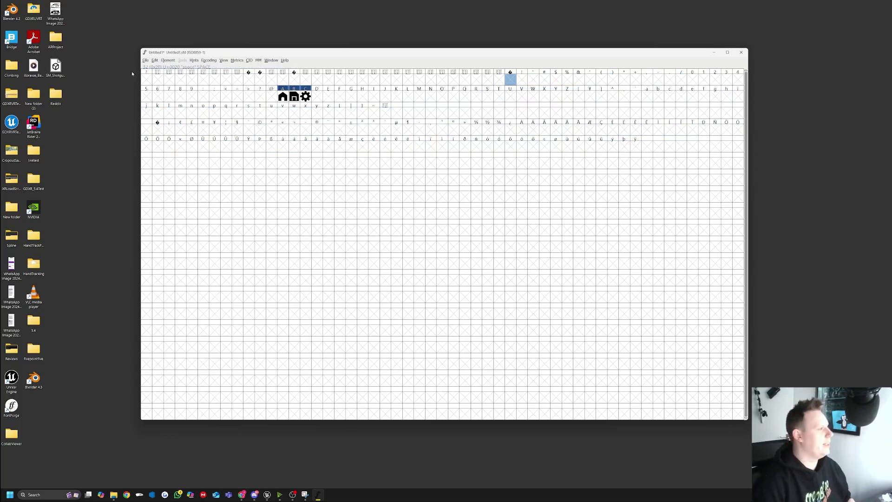
{"action": "left_click", "coordinate": [145, 60]}
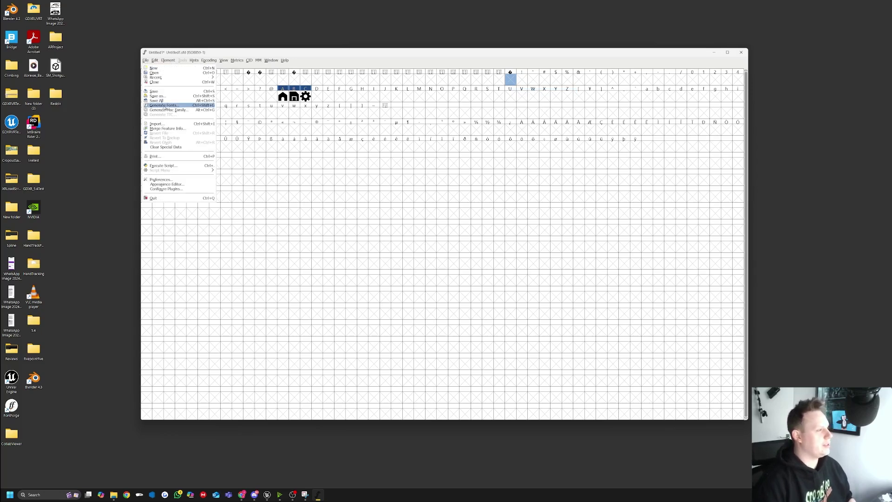
{"action": "left_click", "coordinate": [164, 105]}
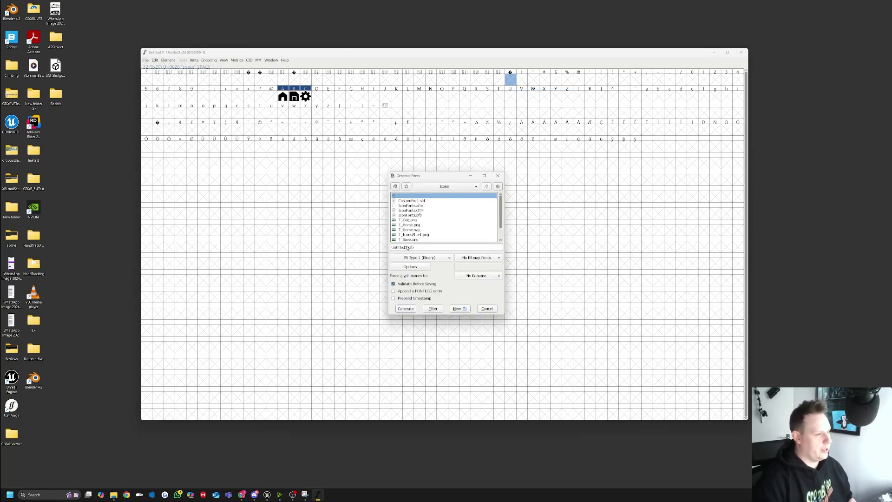
{"action": "left_click_drag", "start_coordinate": [407, 248], "coordinate": [391, 248]}
{"action": "type", "text": "YoutubeFont"}
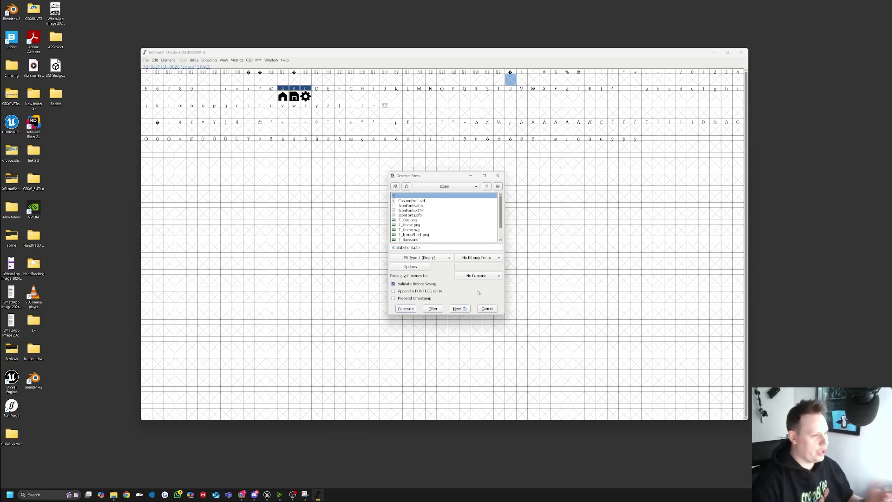
Generate YoutubeFont.pfb and open D:/PerforceContent/AdditionalContent/Icons in File Explorer.
{"action": "left_click", "coordinate": [413, 308]}
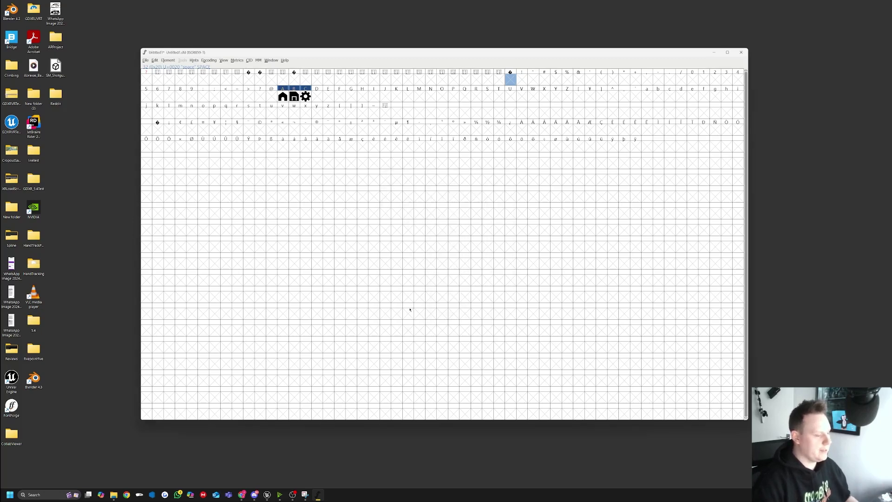
{"action": "left_click", "coordinate": [114, 495]}
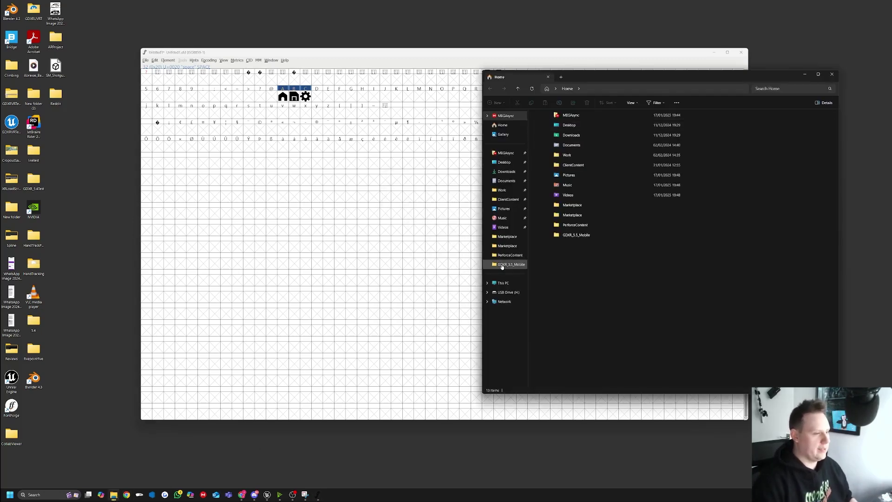
{"action": "left_click", "coordinate": [502, 265]}
{"action": "left_click", "coordinate": [599, 88]}
{"action": "double_click", "coordinate": [562, 123]}
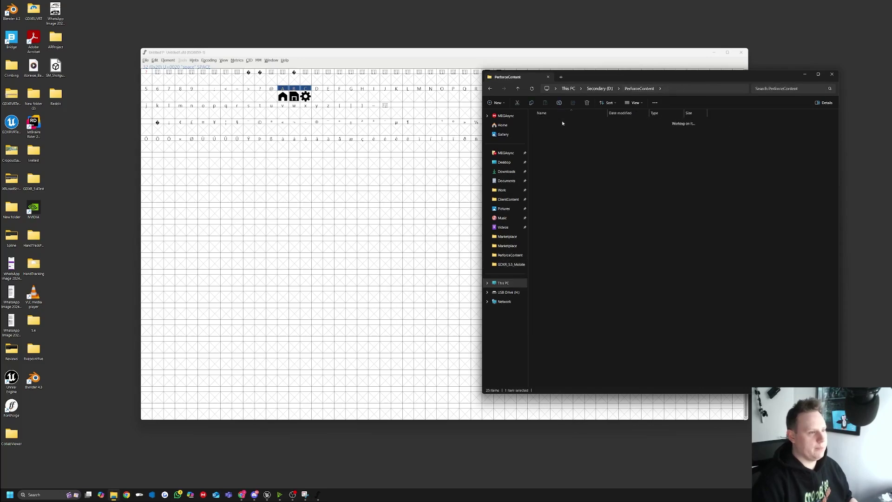
{"action": "double_click", "coordinate": [562, 123]}
{"action": "double_click", "coordinate": [581, 148]}
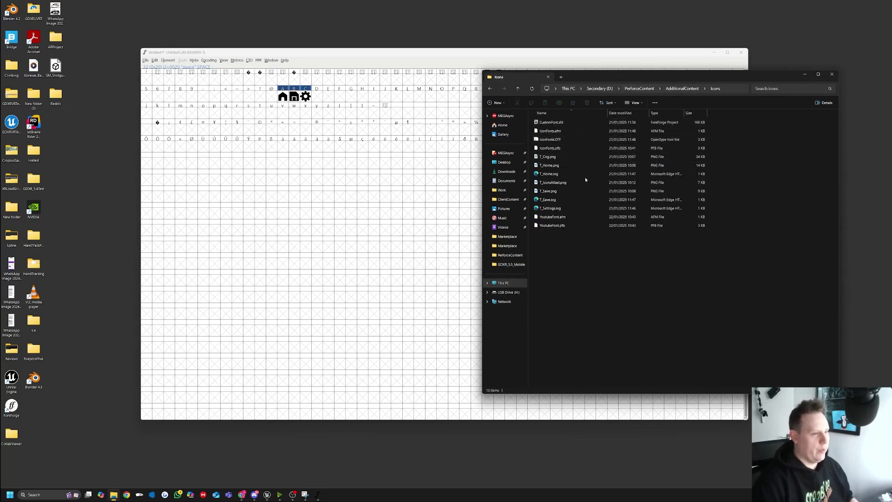
Rename YoutubeFont.pfb to YoutubeFont.OTF.
{"action": "left_click", "coordinate": [560, 226]}
{"action": "right_click", "coordinate": [560, 226]}
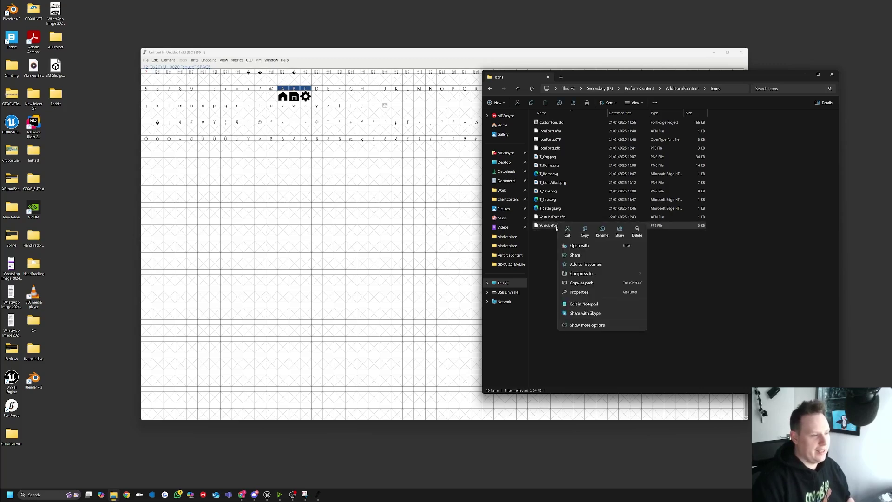
{"action": "left_click", "coordinate": [603, 233]}
{"action": "double_click", "coordinate": [563, 225]}
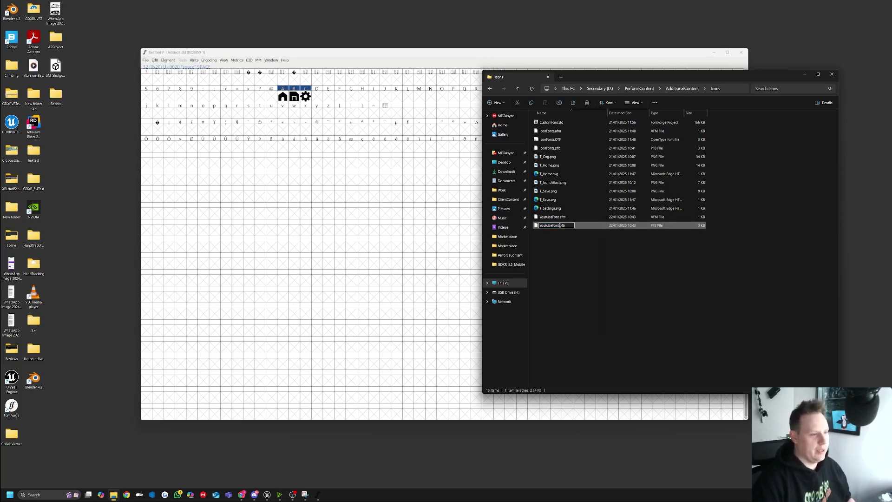
{"action": "type", "text": "OT"}
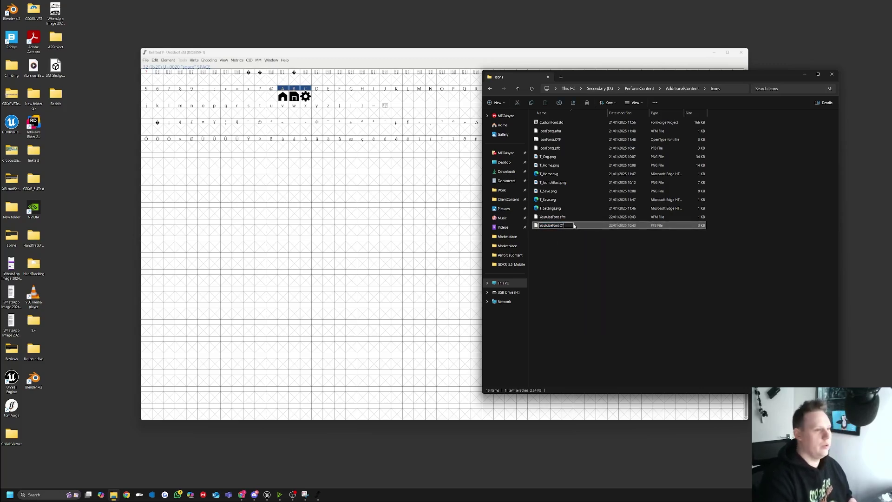
{"action": "type", "text": "F"}
{"action": "key", "text": "Return"}
{"action": "key", "text": "Return"}
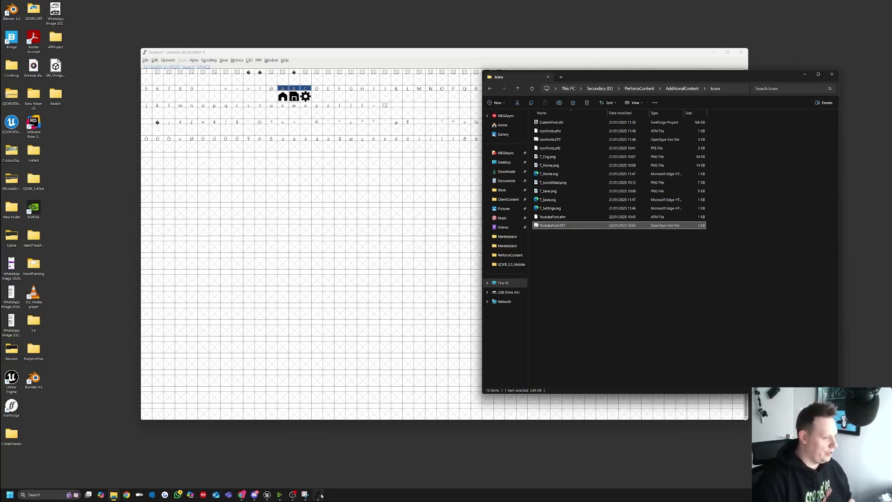
Replace CustomFont's four T_ icon textures with YoutubeFont.OTF, imported as a new font.
{"action": "mouse_move", "coordinate": [322, 496]}
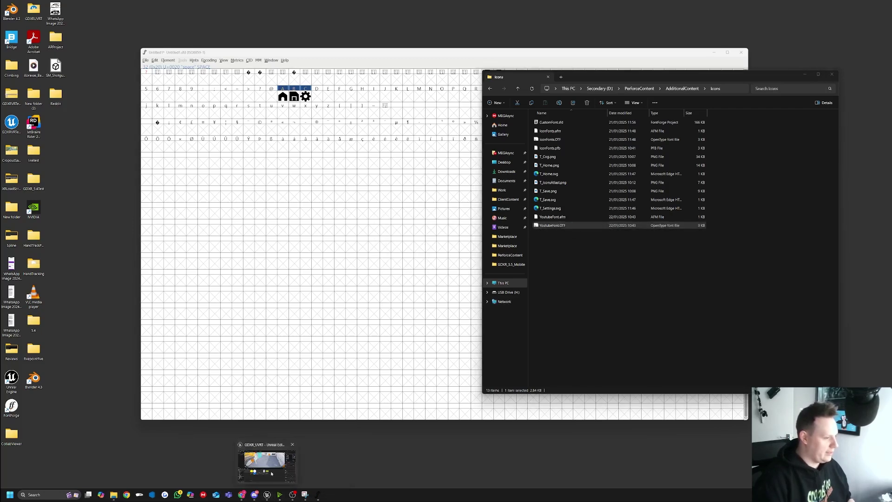
{"action": "left_click", "coordinate": [267, 465]}
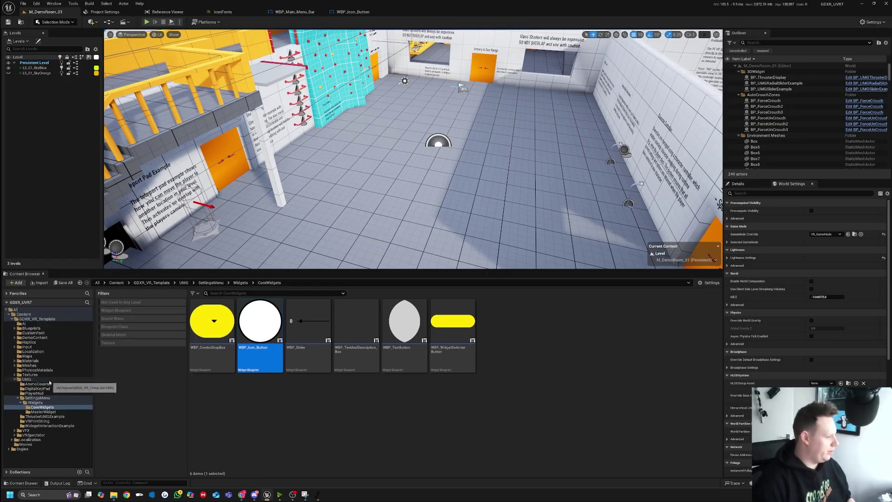
{"action": "left_click", "coordinate": [34, 333]}
{"action": "left_click", "coordinate": [308, 326]}
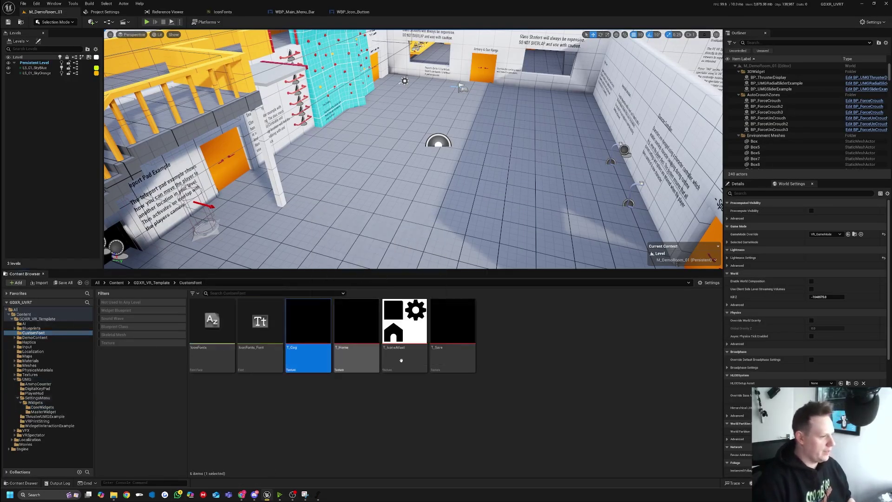
{"action": "left_click", "coordinate": [450, 356], "text": "shift"}
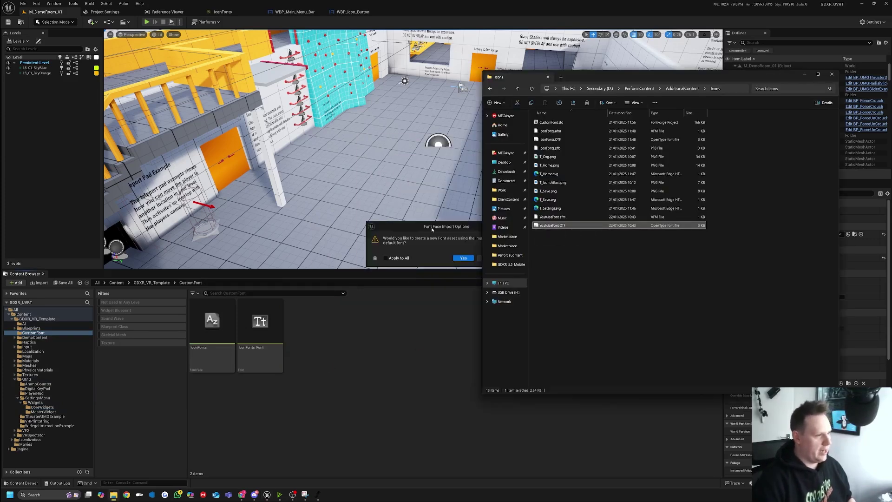
{"action": "left_click", "coordinate": [432, 230]}
{"action": "left_click", "coordinate": [463, 258]}
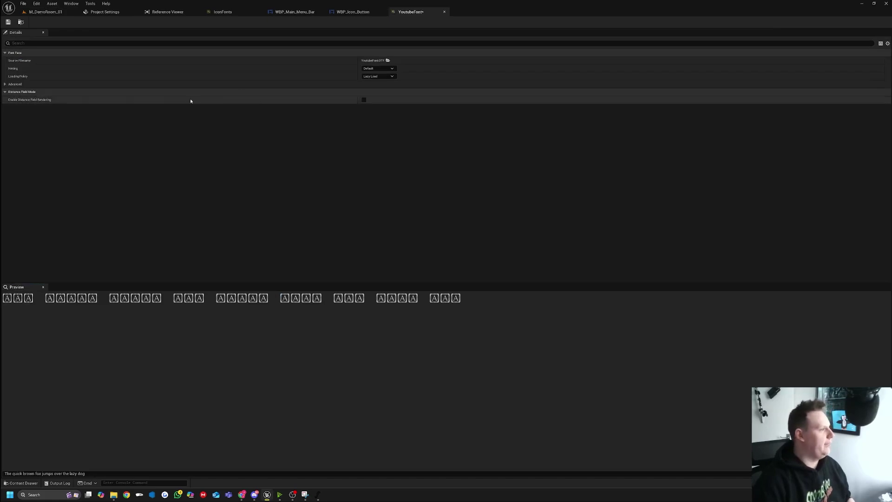
Add YoutubeFont as YoutubeFont_Font's fallback font face and save YoutubeFont.
{"action": "left_click", "coordinate": [45, 11]}
{"action": "double_click", "coordinate": [371, 331]}
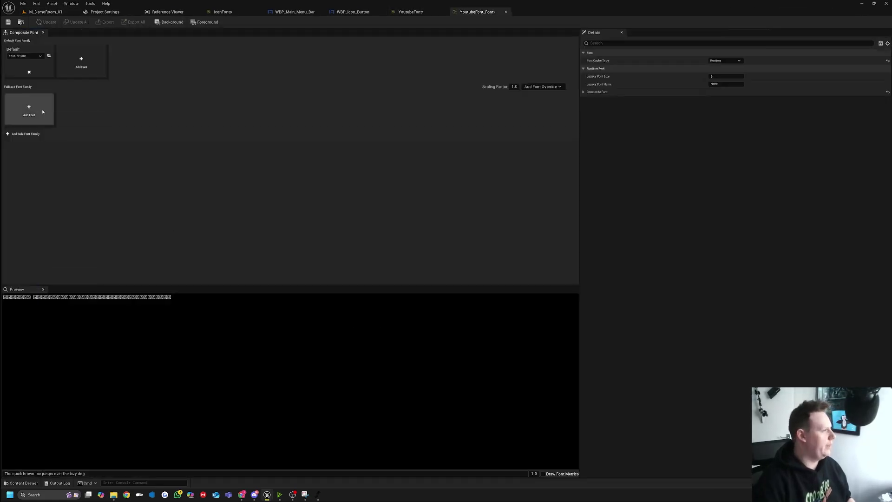
{"action": "left_click", "coordinate": [37, 107]}
{"action": "left_click", "coordinate": [33, 108]}
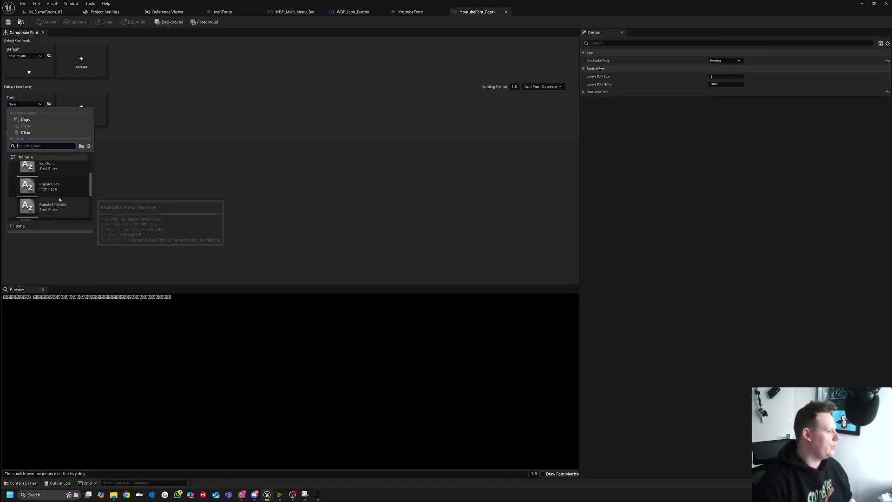
{"action": "left_click", "coordinate": [44, 202]}
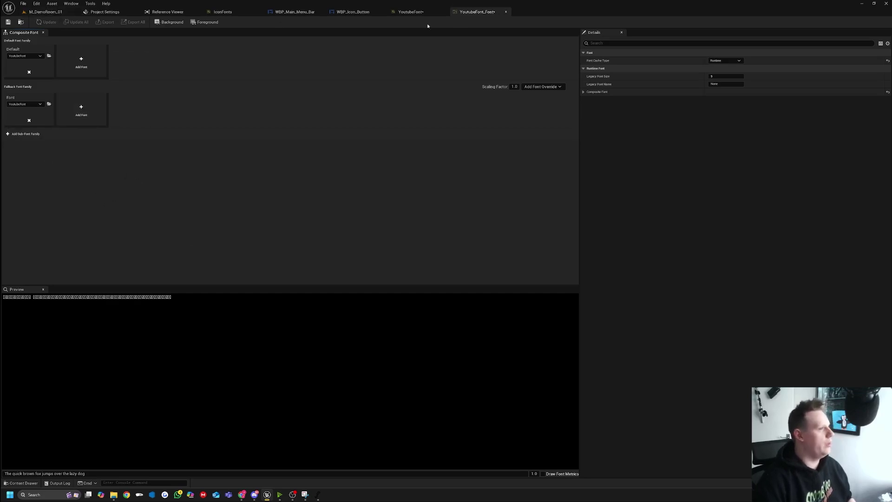
{"action": "left_click", "coordinate": [409, 13]}
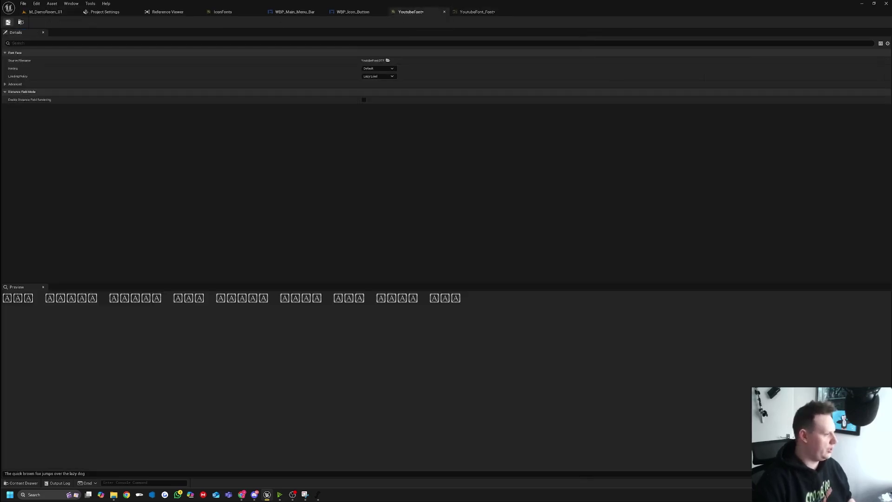
{"action": "left_click", "coordinate": [8, 21]}
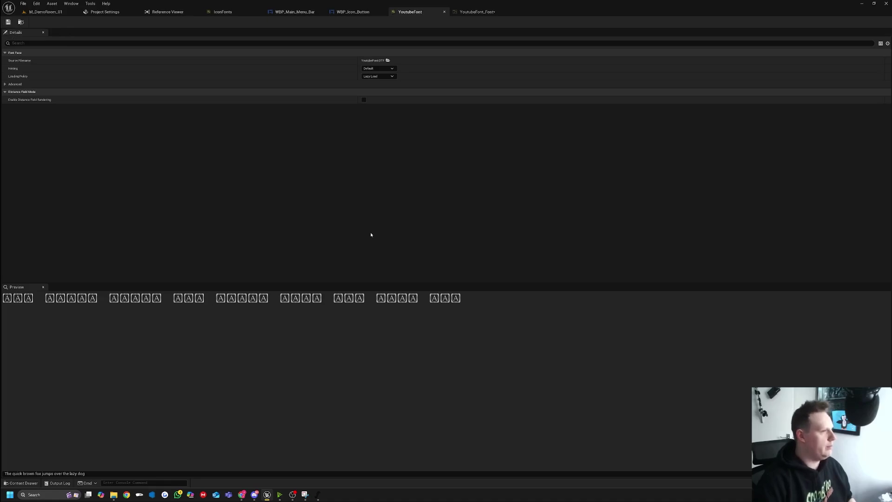
{"action": "left_click", "coordinate": [55, 12]}
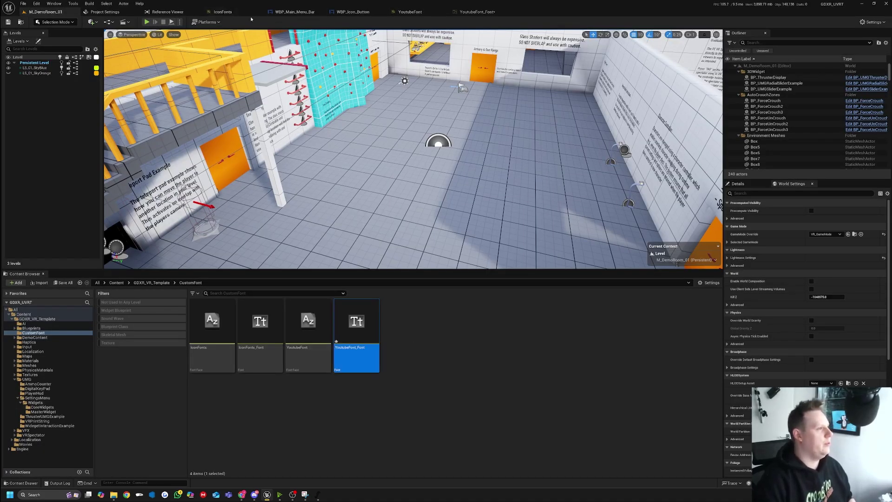
Review the existing icon widgets, then create a User Widget blueprint named NewWidgetBlueprint.
{"action": "left_click", "coordinate": [353, 12]}
{"action": "left_click", "coordinate": [295, 12]}
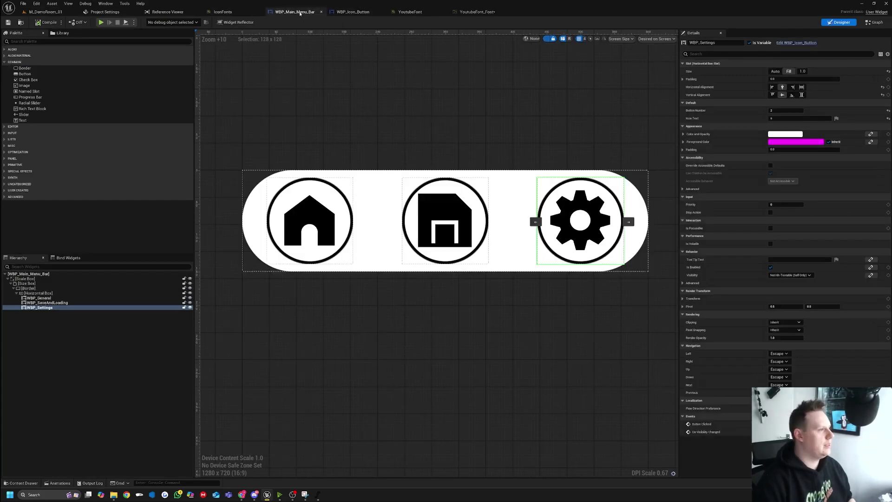
{"action": "left_click", "coordinate": [46, 12]}
{"action": "right_click", "coordinate": [440, 360]}
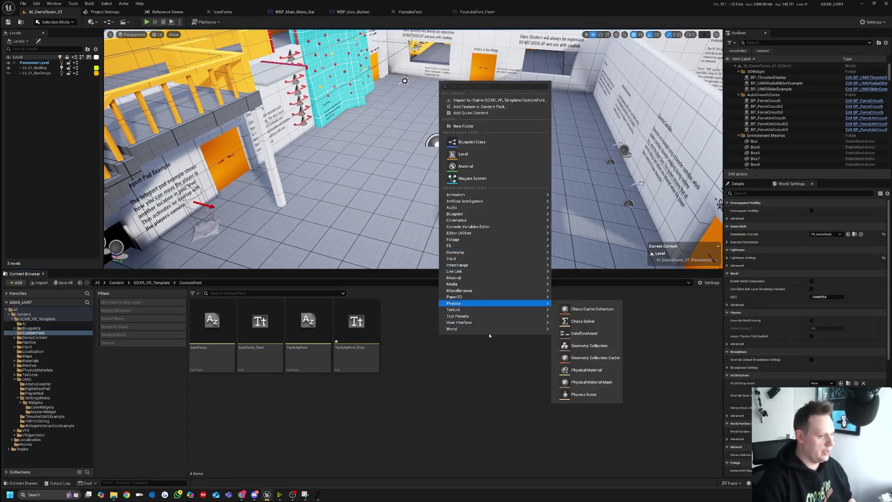
{"action": "mouse_move", "coordinate": [543, 322]}
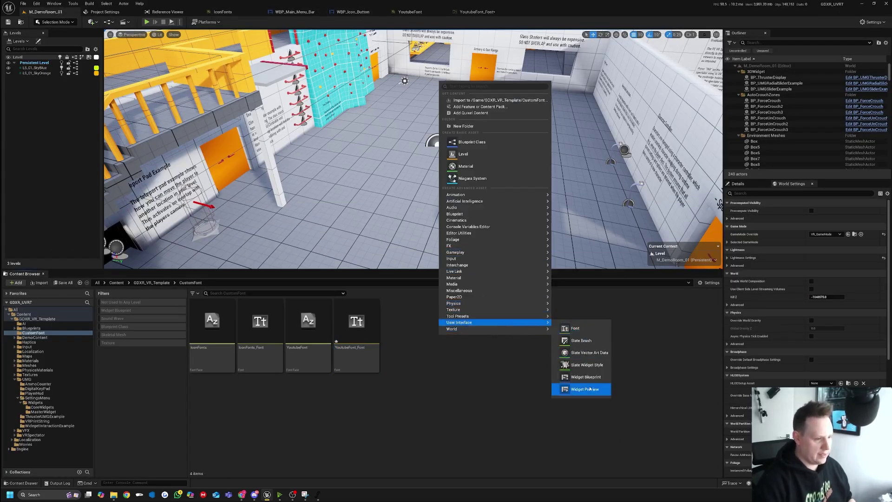
{"action": "left_click", "coordinate": [585, 377]}
{"action": "left_click", "coordinate": [376, 204]}
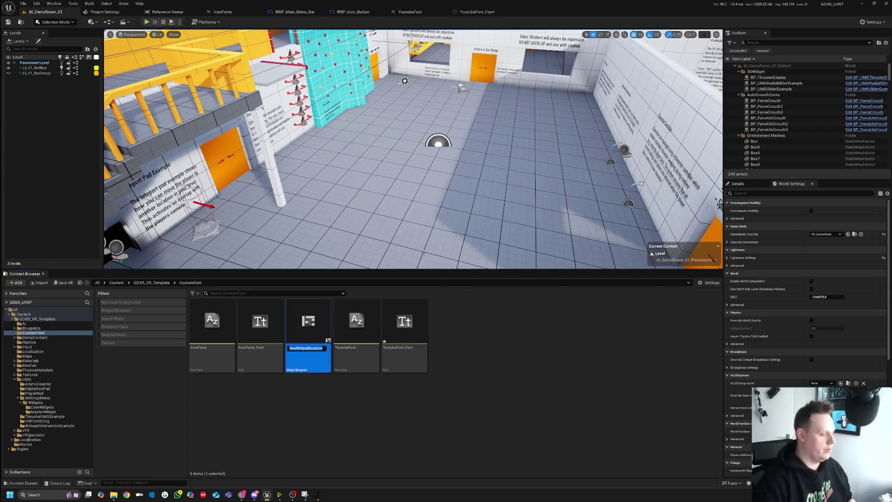
{"action": "key", "text": "Return"}
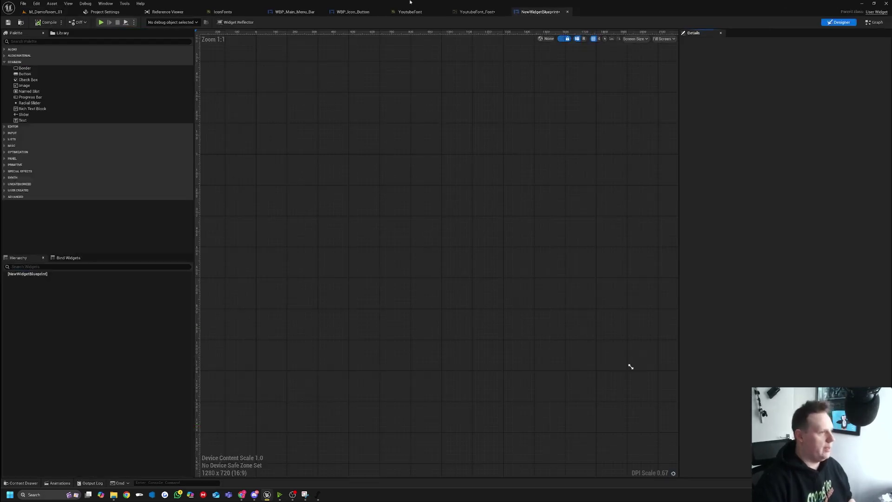
Add a text block using YoutubeFont_Font and enter an icon glyph letter as its text.
{"action": "left_click_drag", "start_coordinate": [23, 121], "coordinate": [356, 190]}
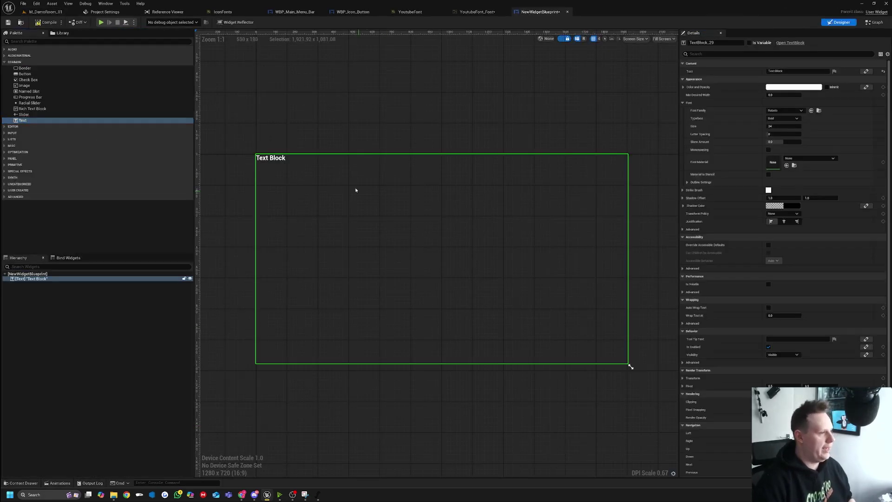
{"action": "left_click", "coordinate": [785, 110]}
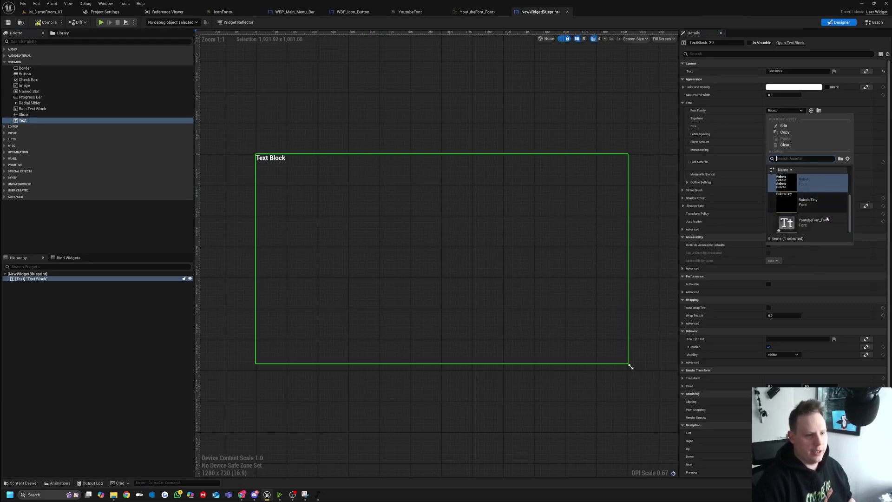
{"action": "left_click", "coordinate": [813, 222]}
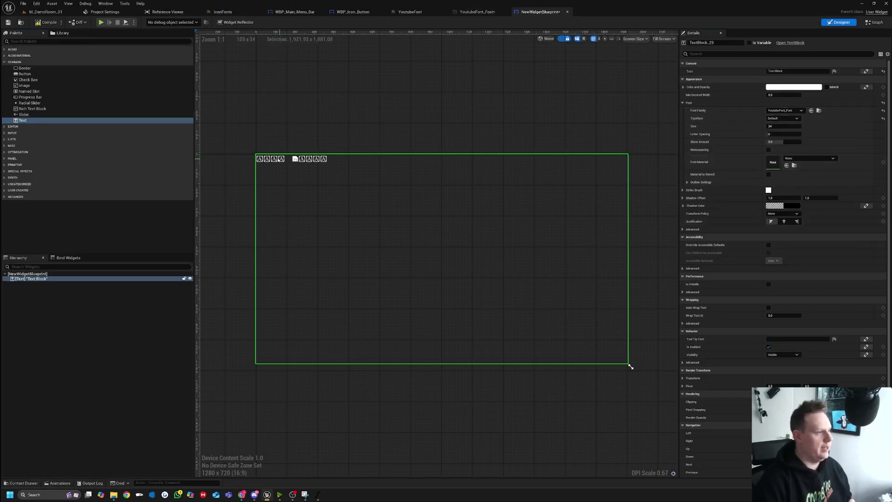
{"action": "scroll", "coordinate": [293, 161], "scroll_direction": "up", "scroll_amount": 4}
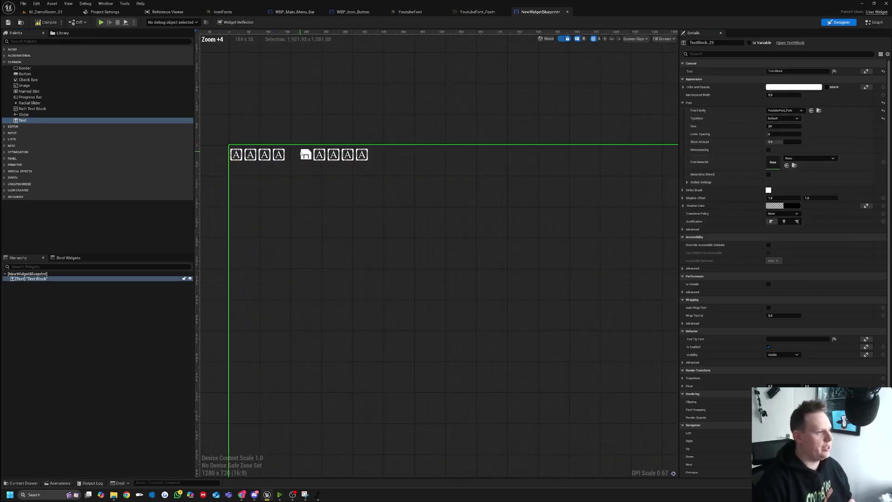
{"action": "left_click", "coordinate": [792, 71]}
{"action": "type", "text": "A"}
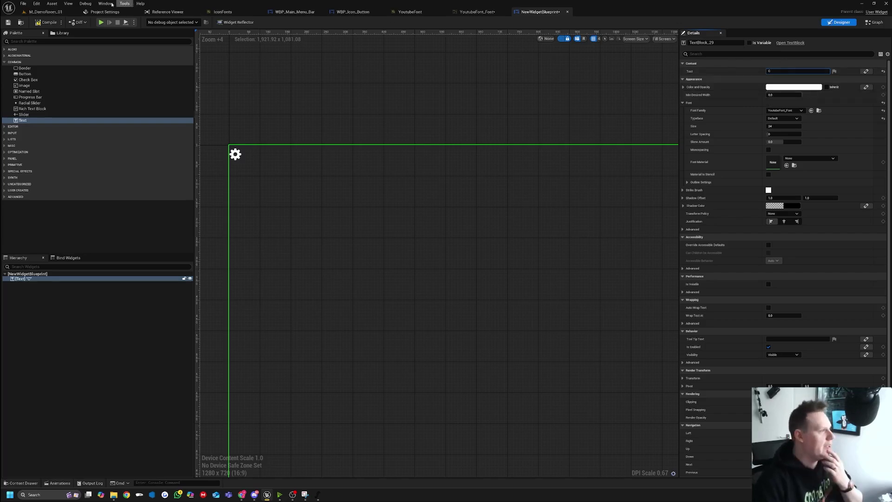
{"action": "left_click", "coordinate": [46, 11]}
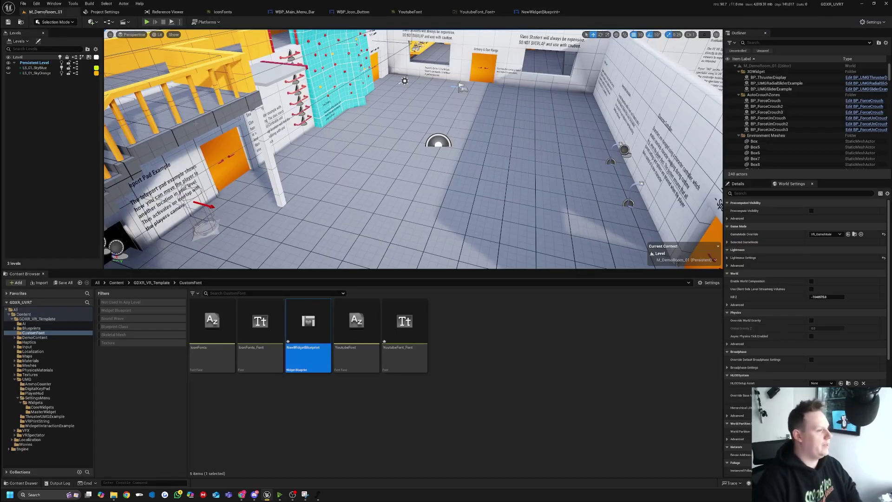
Set the text block's font size to 1000, empty its text, and close NewWidgetBlueprint.
{"action": "left_click", "coordinate": [540, 11]}
{"action": "left_click_drag", "start_coordinate": [777, 124], "coordinate": [836, 123]}
{"action": "scroll", "coordinate": [570, 202], "scroll_direction": "down", "scroll_amount": 5}
{"action": "scroll", "coordinate": [469, 159], "scroll_direction": "down", "scroll_amount": 2}
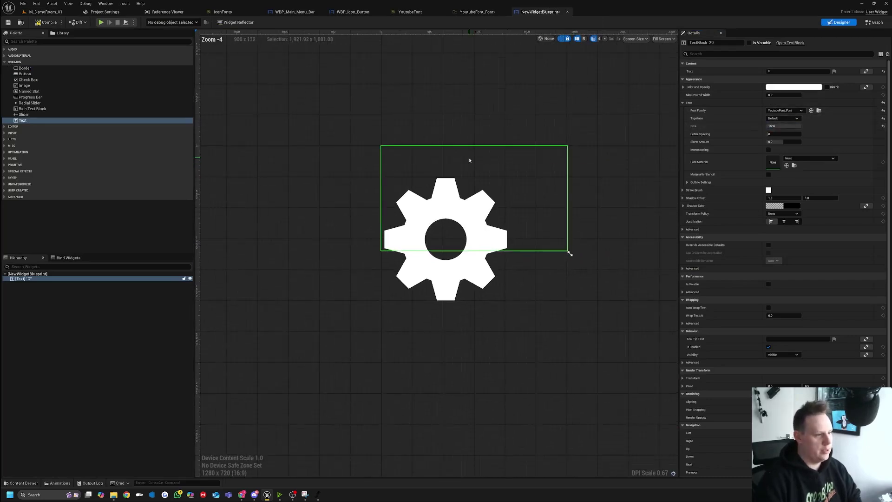
{"action": "scroll", "coordinate": [481, 224], "scroll_direction": "up", "scroll_amount": 3}
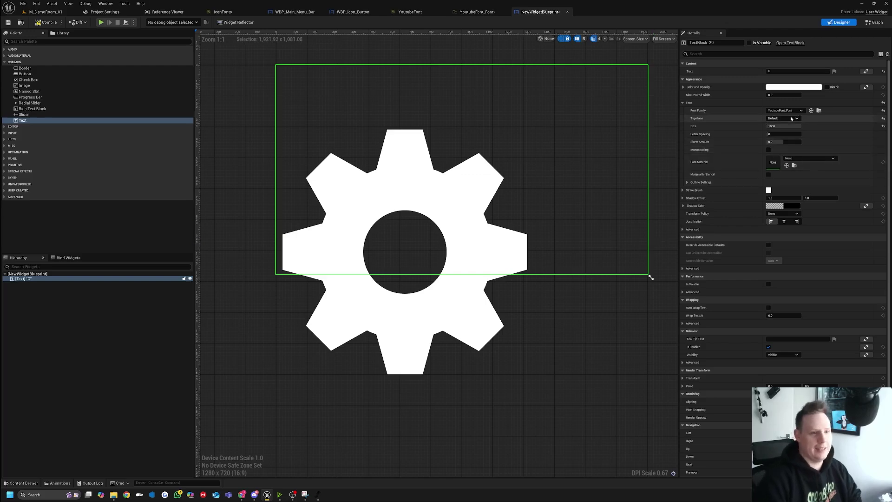
{"action": "left_click", "coordinate": [791, 72]}
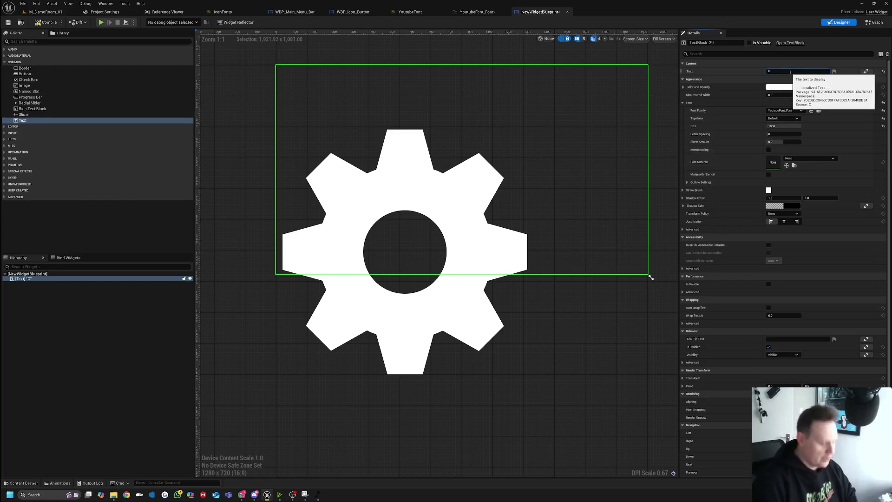
{"action": "key", "text": "BackSpace"}
{"action": "left_click", "coordinate": [568, 12]}
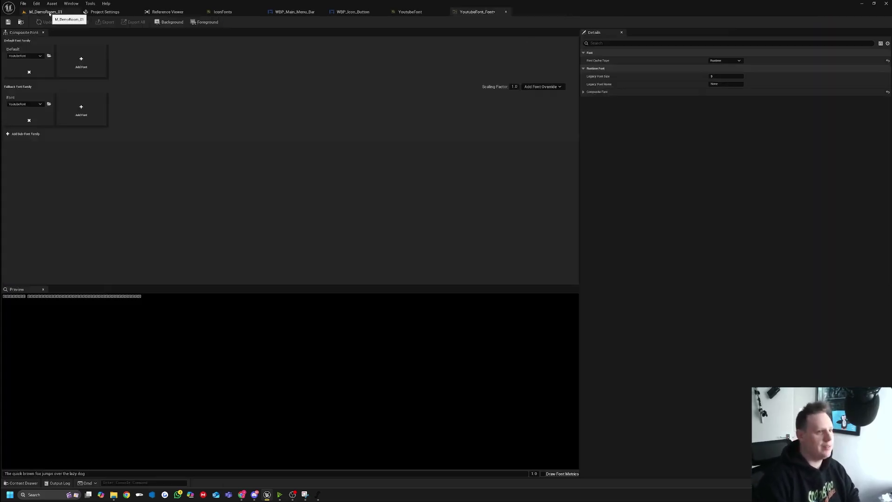
Force-delete NewWidgetBlueprint from CustomFont, then select both YoutubeFont assets.
{"action": "left_click", "coordinate": [49, 13]}
{"action": "right_click", "coordinate": [315, 342]}
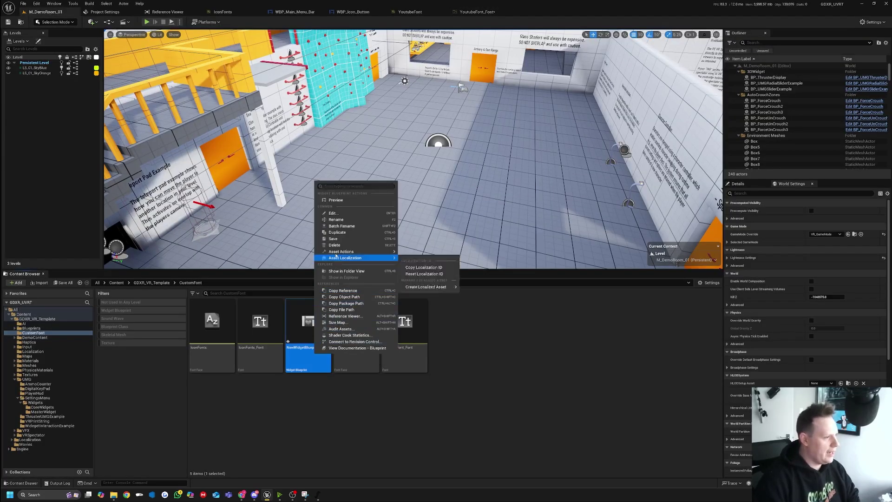
{"action": "left_click", "coordinate": [395, 243]}
{"action": "left_click", "coordinate": [425, 343]}
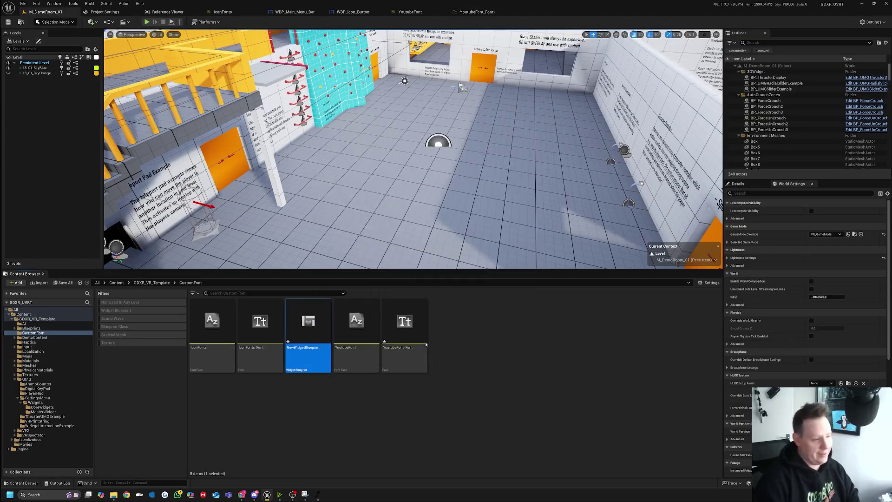
{"action": "left_click", "coordinate": [344, 367]}
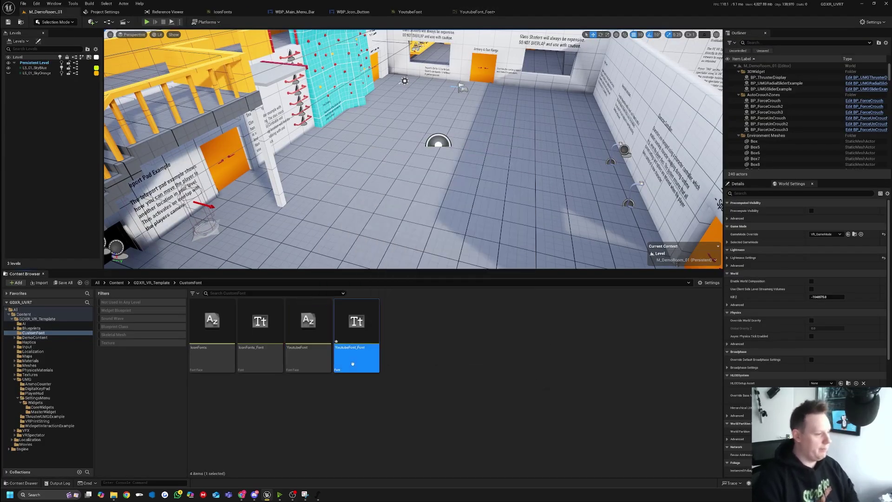
{"action": "left_click", "coordinate": [323, 357], "text": "ctrl"}
{"action": "right_click", "coordinate": [321, 355]}
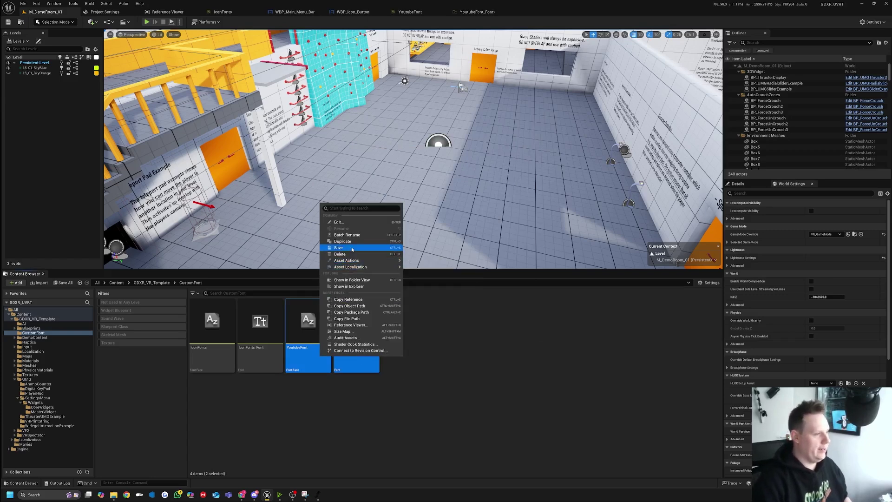